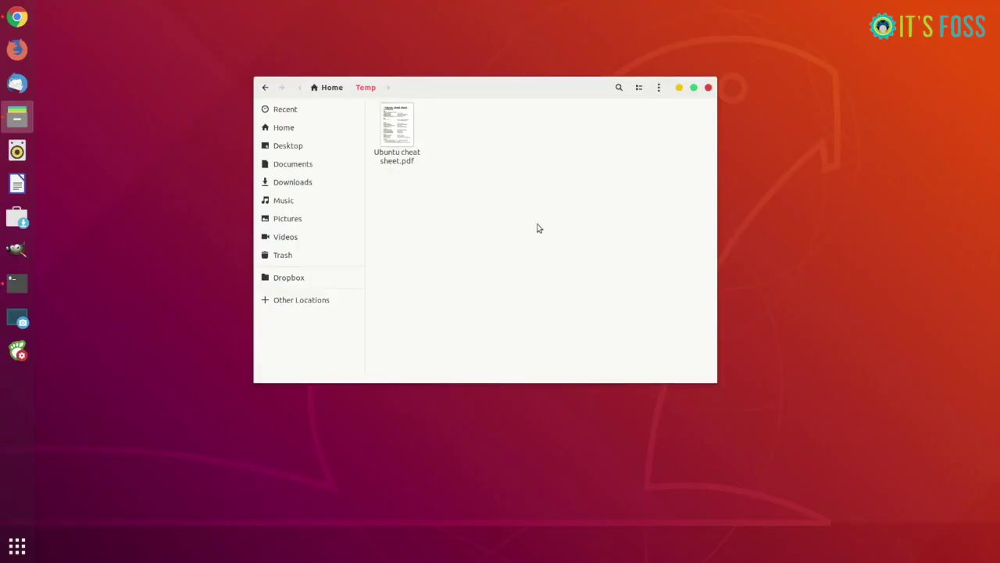
# Step: Open "Ubuntu cheat sheet.pdf" from the Temp folder in LibreOffice Draw
pyautogui.rightClick(403, 138)
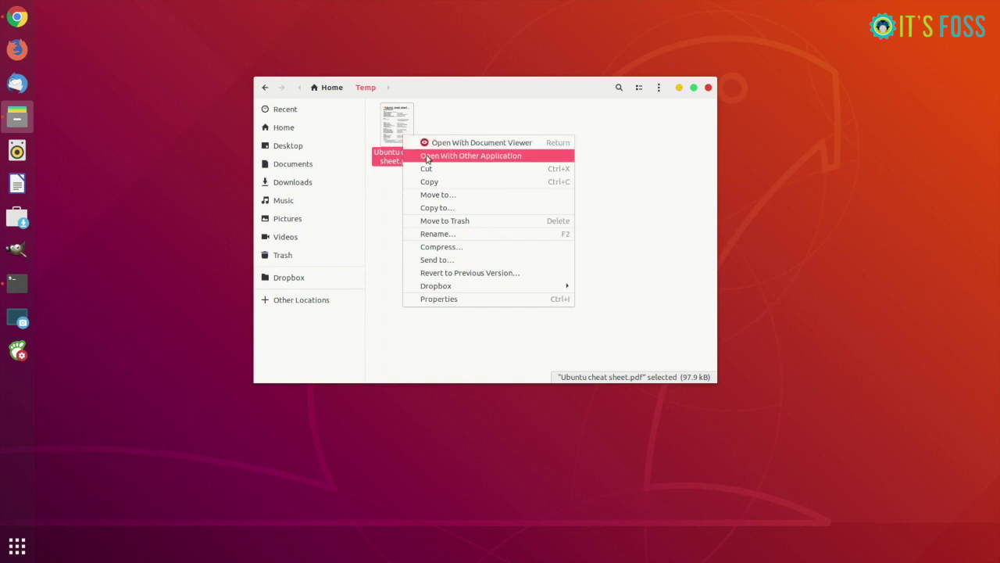
pyautogui.click(427, 157)
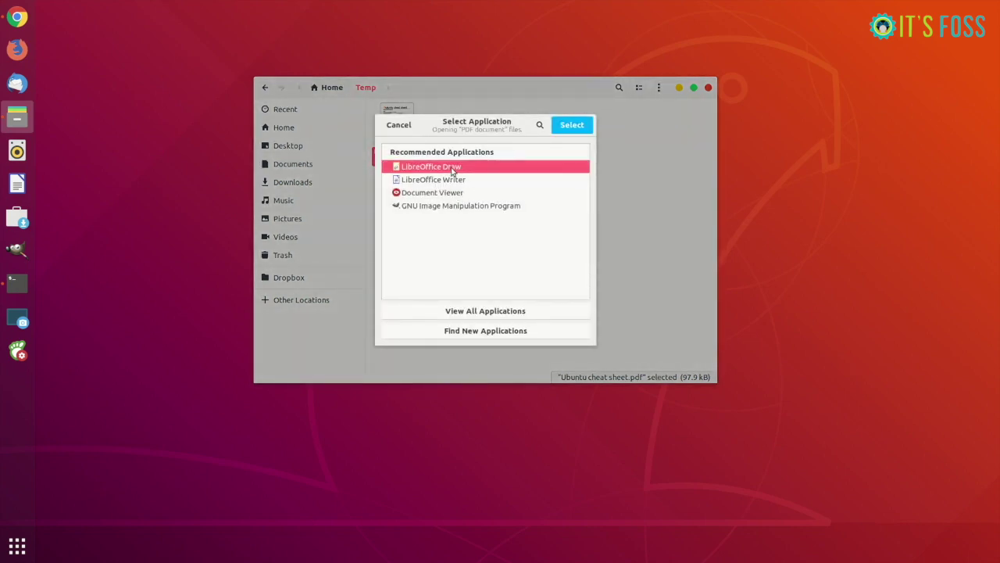
pyautogui.doubleClick(452, 167)
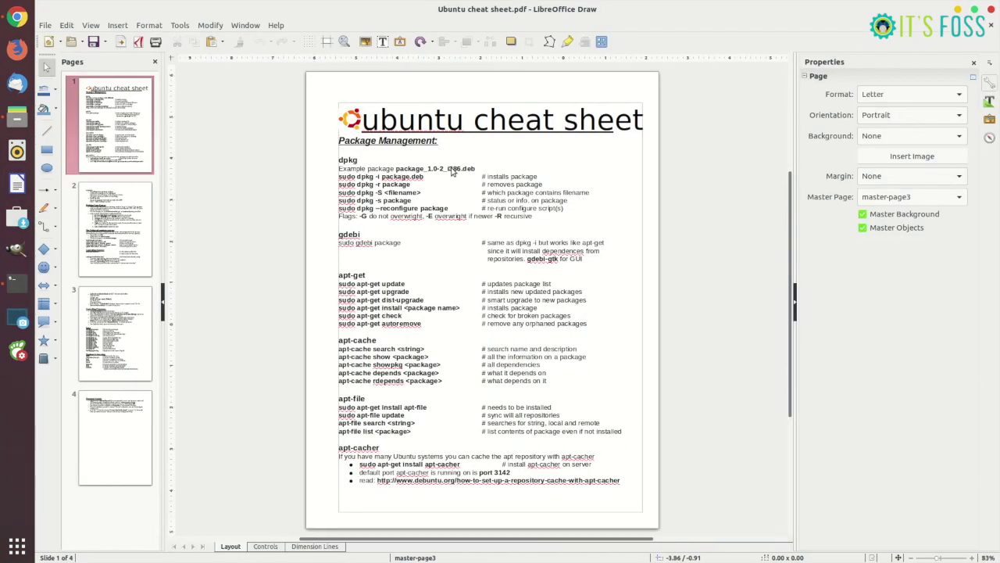
# Step: Capitalize the first letter of each word in the page 1 title so it reads "Ubuntu Cheat Sheet"
pyautogui.click(381, 125)
pyautogui.press('BackSpace')
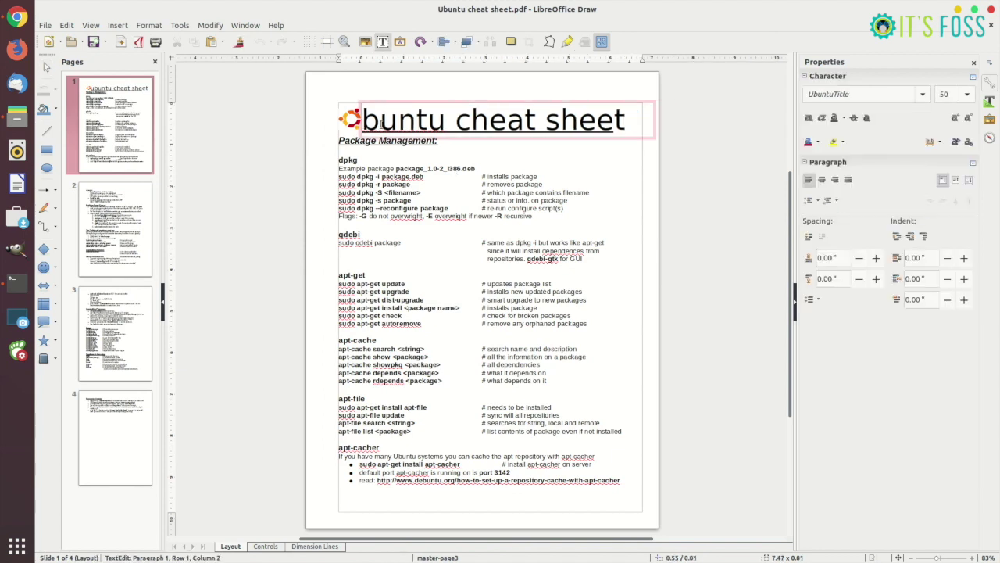
pyautogui.write('U')
pyautogui.press('Right')
pyautogui.press('Right')
pyautogui.press('Right')
pyautogui.press('Right')
pyautogui.press('Right')
pyautogui.press('Right')
pyautogui.press('Right')
pyautogui.press('Right')
pyautogui.press('Right')
pyautogui.press('Right')
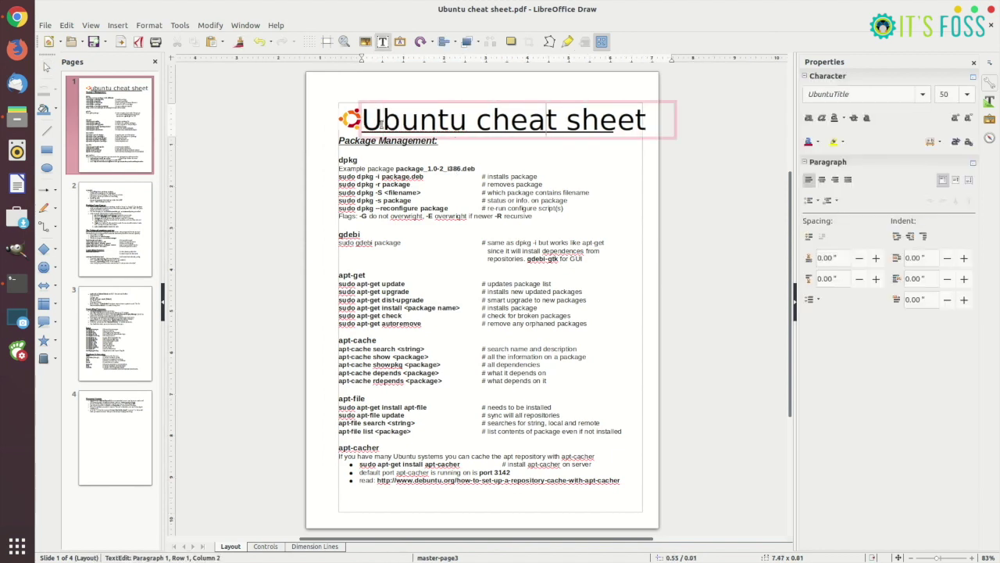
pyautogui.press('Left')
pyautogui.press('Left')
pyautogui.press('Left')
pyautogui.press('BackSpace')
pyautogui.write('C')
pyautogui.press('Right')
pyautogui.press('Right')
pyautogui.press('Right')
pyautogui.press('Right')
pyautogui.press('Right')
pyautogui.press('Right')
pyautogui.press('Delete')
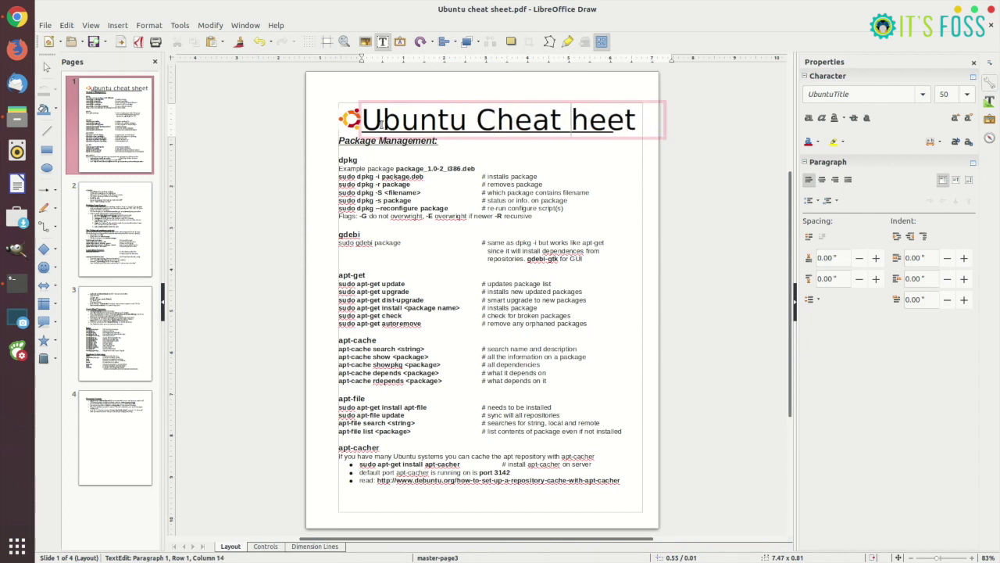
pyautogui.write('S')
# Step: Inspect the individual text frames of the dpkg commands and their descriptions on page 1
pyautogui.click(372, 177)
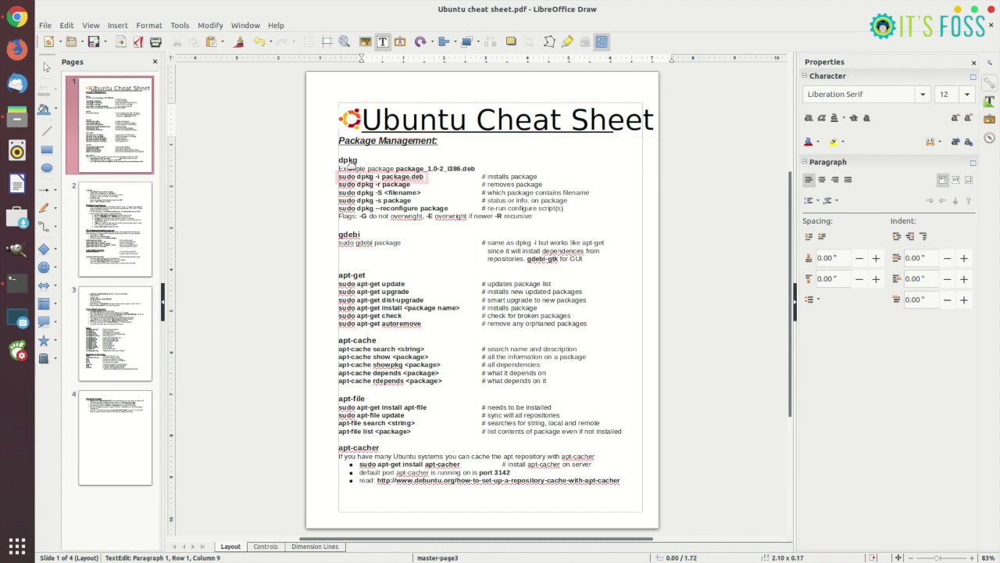
pyautogui.click(391, 171)
pyautogui.click(384, 194)
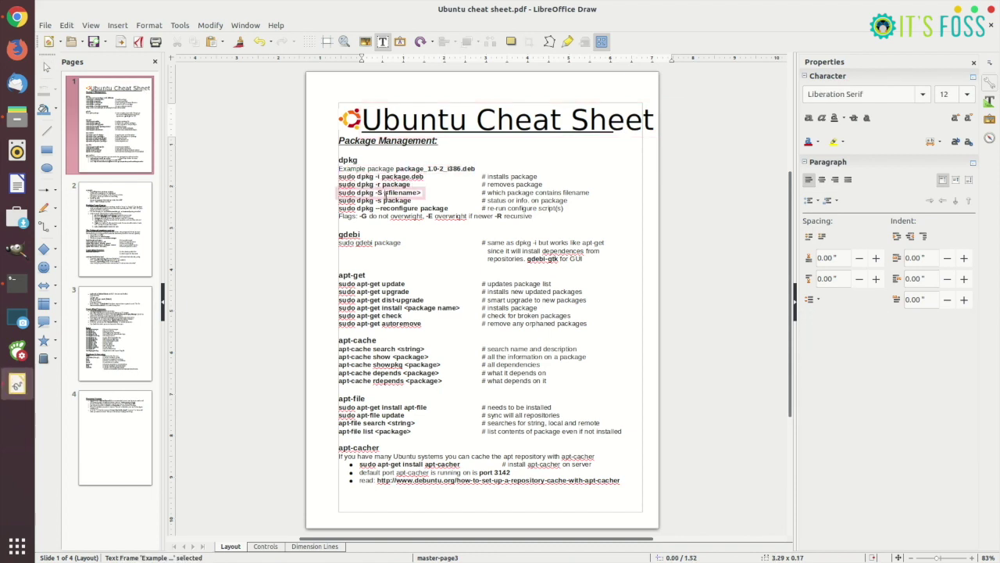
pyautogui.click(504, 178)
pyautogui.click(501, 193)
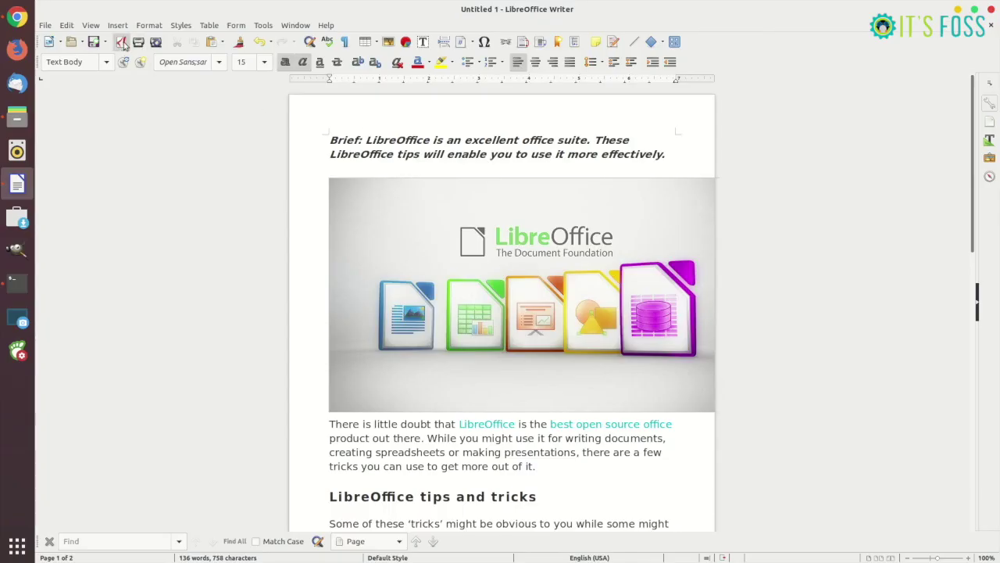
# Step: Export the Untitled 1 Writer document directly as a PDF named "PDF-EXample" into the Temp folder in Home
pyautogui.click(122, 43)
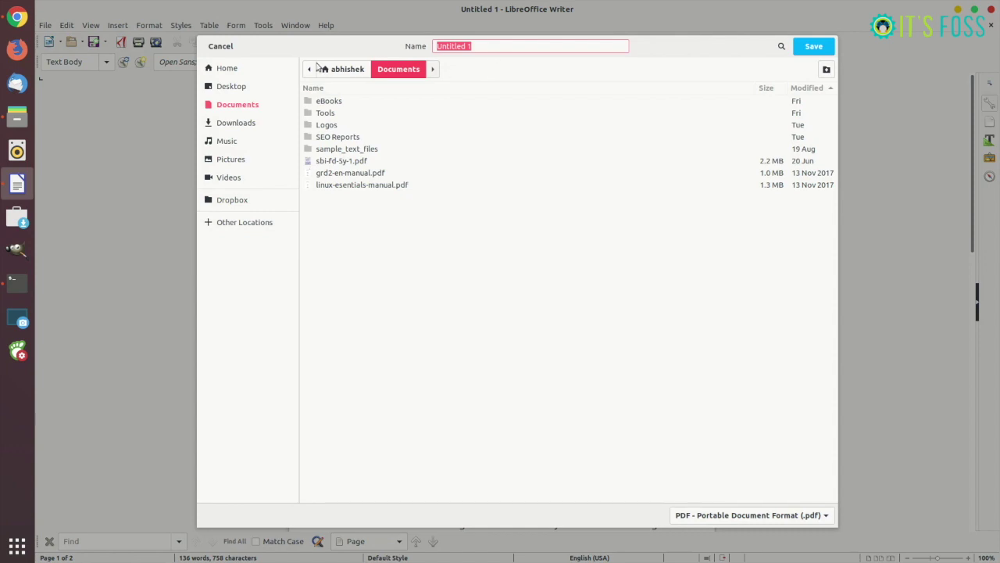
pyautogui.click(235, 74)
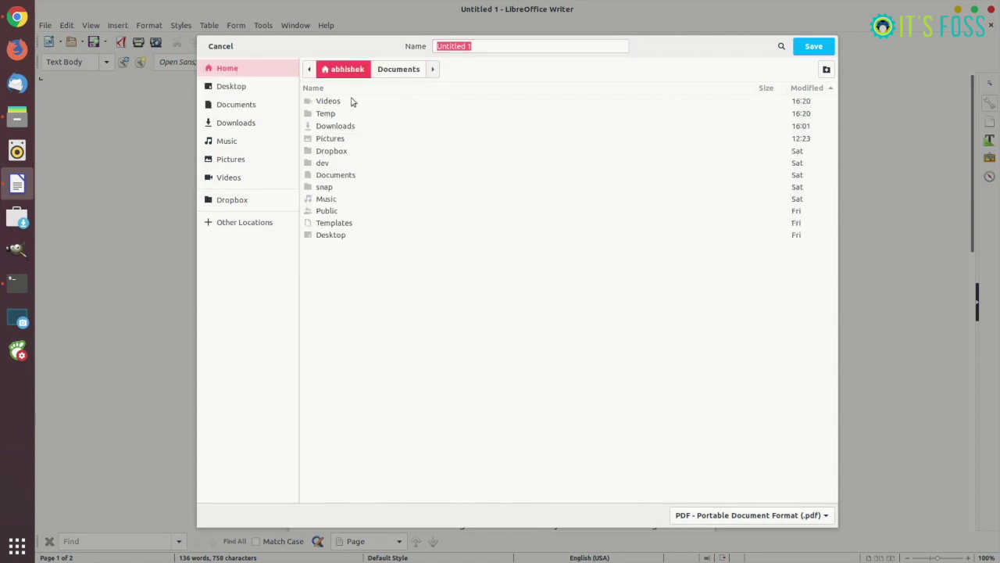
pyautogui.doubleClick(329, 114)
pyautogui.write('PDF-')
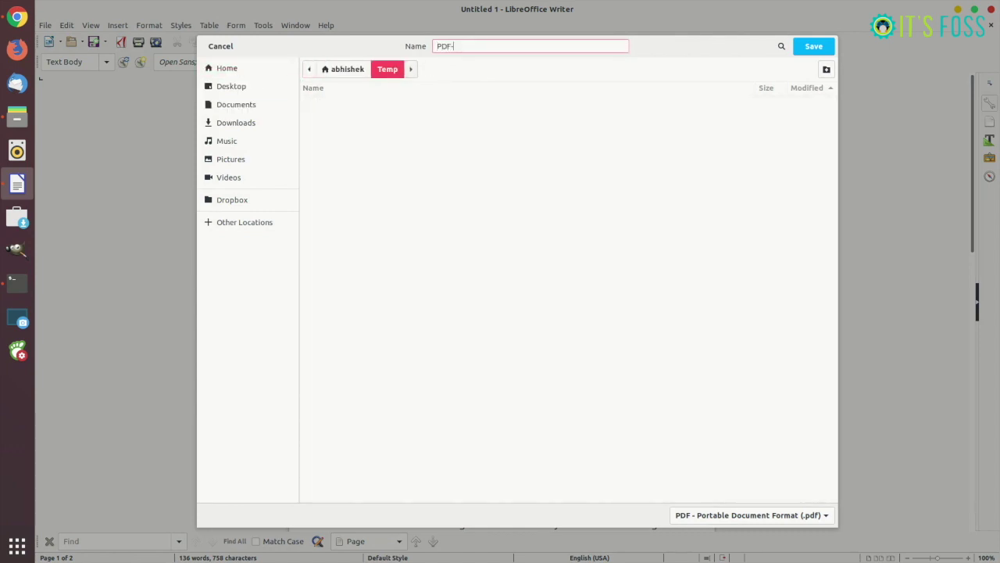
pyautogui.write('EXample')
pyautogui.press('Return')
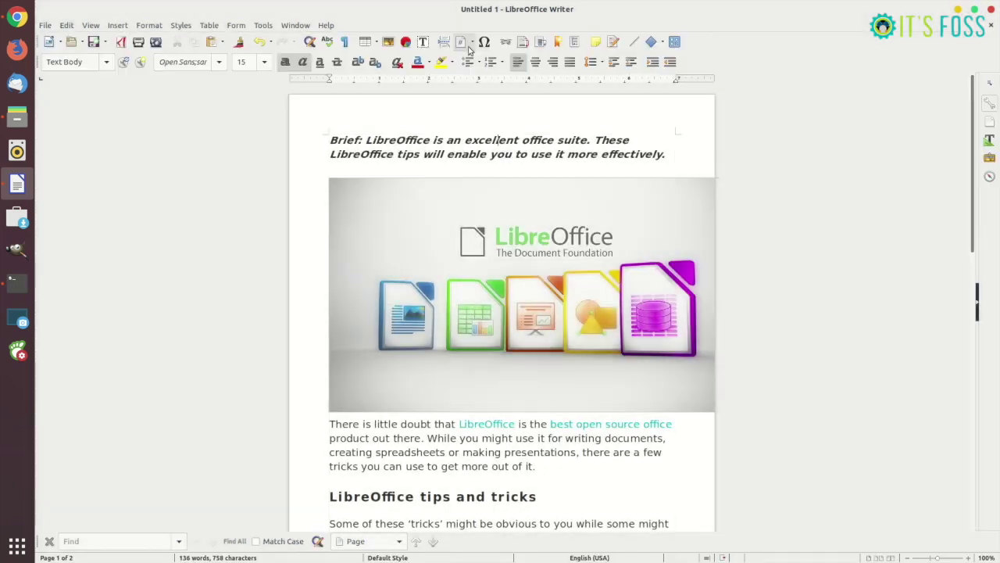
# Step: Open the PDF export options for the document and enable Hybrid PDF (embed ODF file)
pyautogui.click(46, 25)
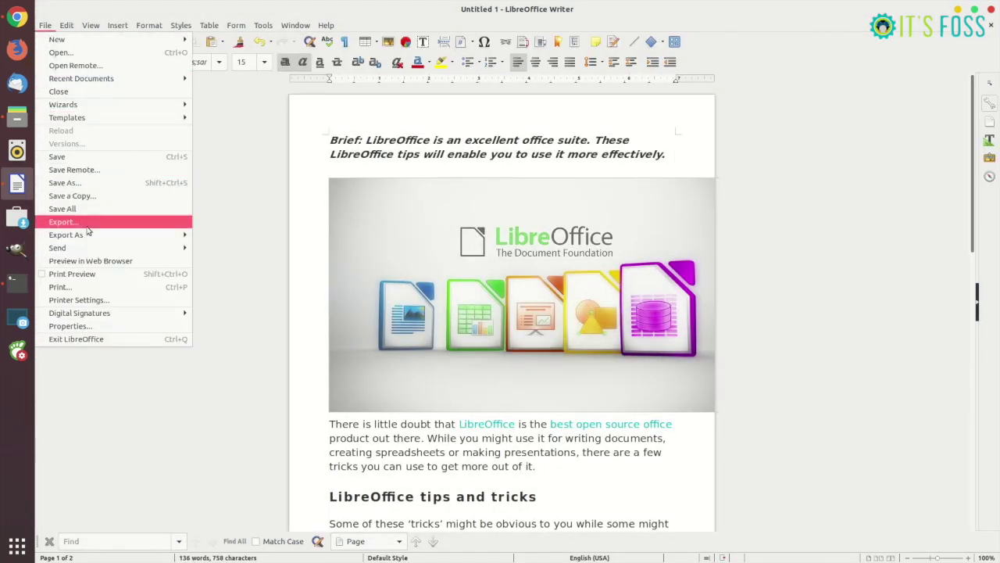
pyautogui.moveTo(90, 234)
pyautogui.click(231, 235)
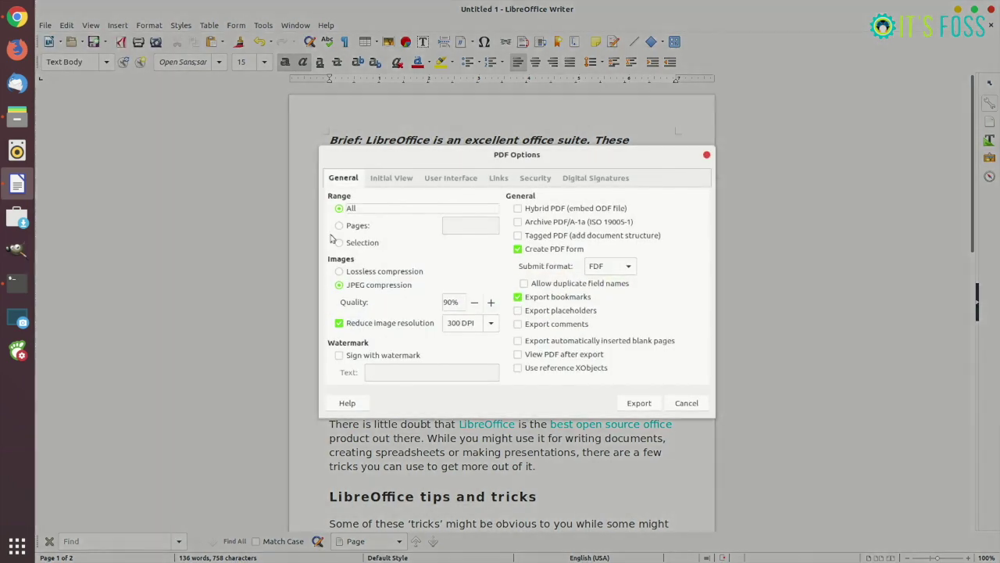
pyautogui.click(518, 208)
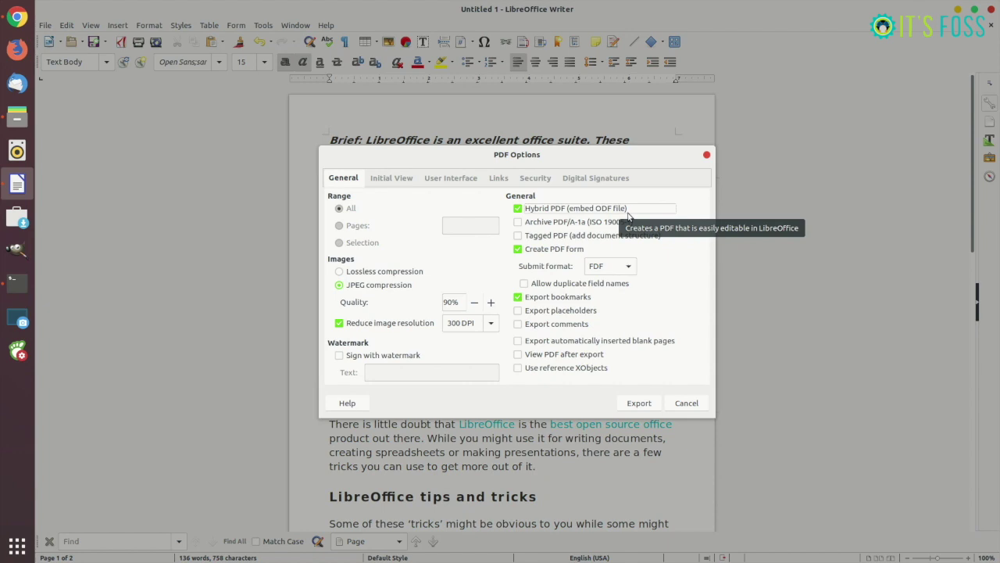
# Step: Export the PDF to the Temp folder in Home as "Hybrid-pdf-example", and close the Untitled 1 document without saving
pyautogui.click(638, 402)
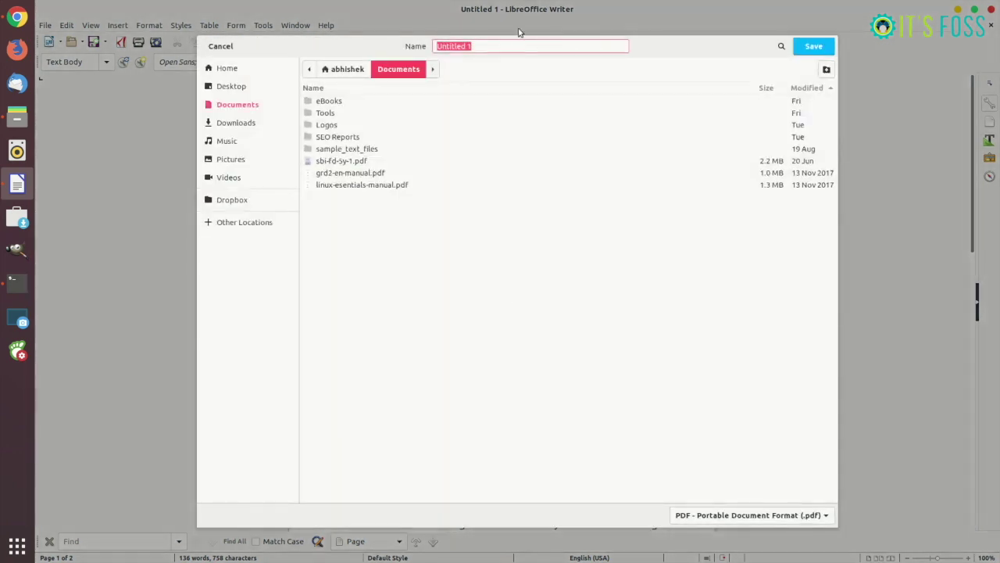
pyautogui.click(226, 69)
pyautogui.doubleClick(325, 100)
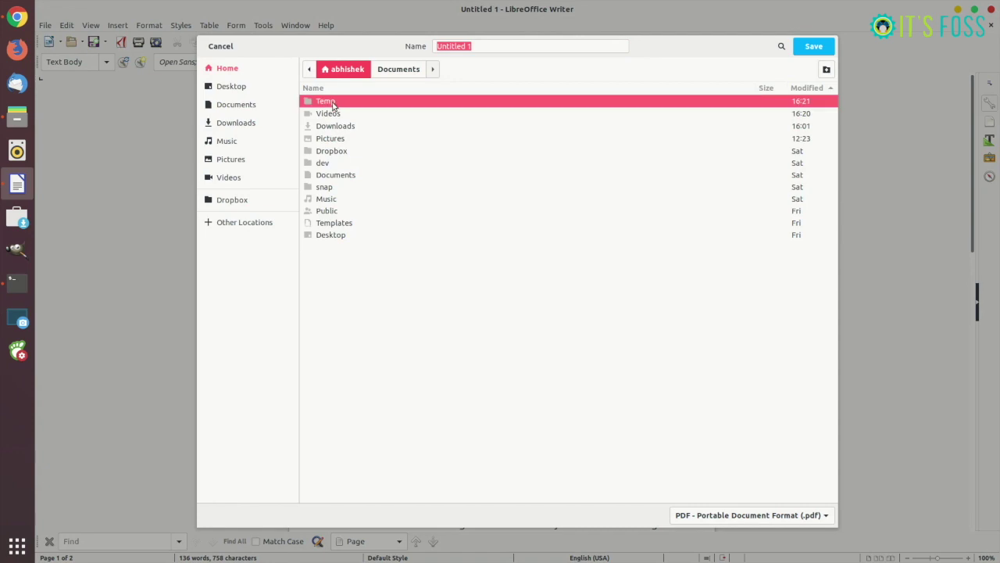
pyautogui.click(479, 46)
pyautogui.write('Hybrid-pdf')
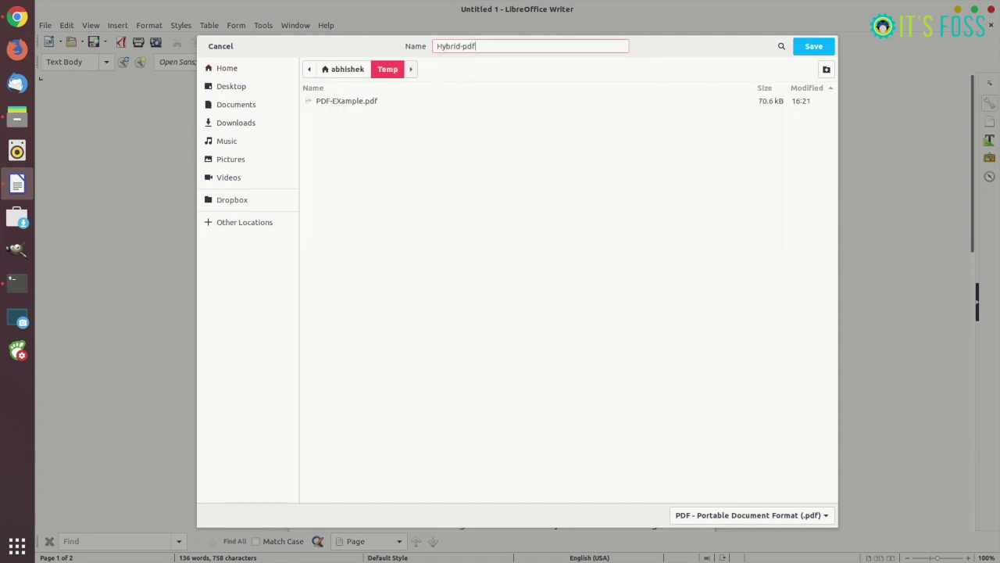
pyautogui.write('-example')
pyautogui.press('Return')
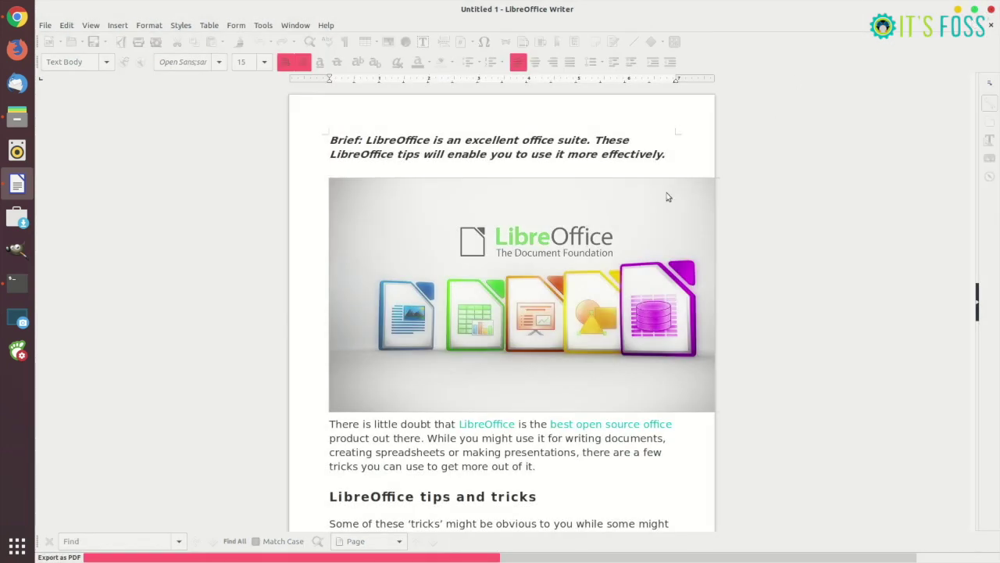
pyautogui.click(990, 9)
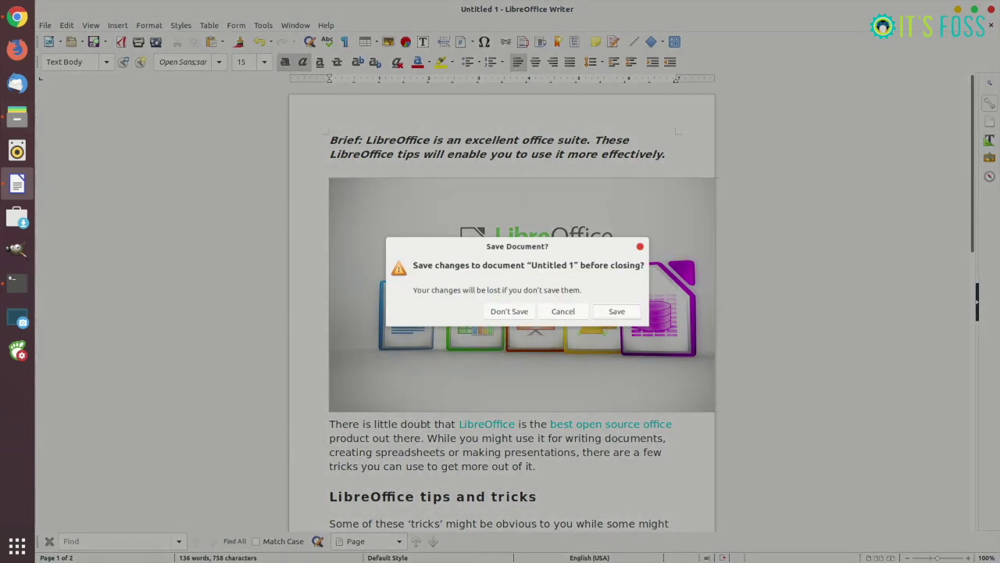
pyautogui.click(528, 312)
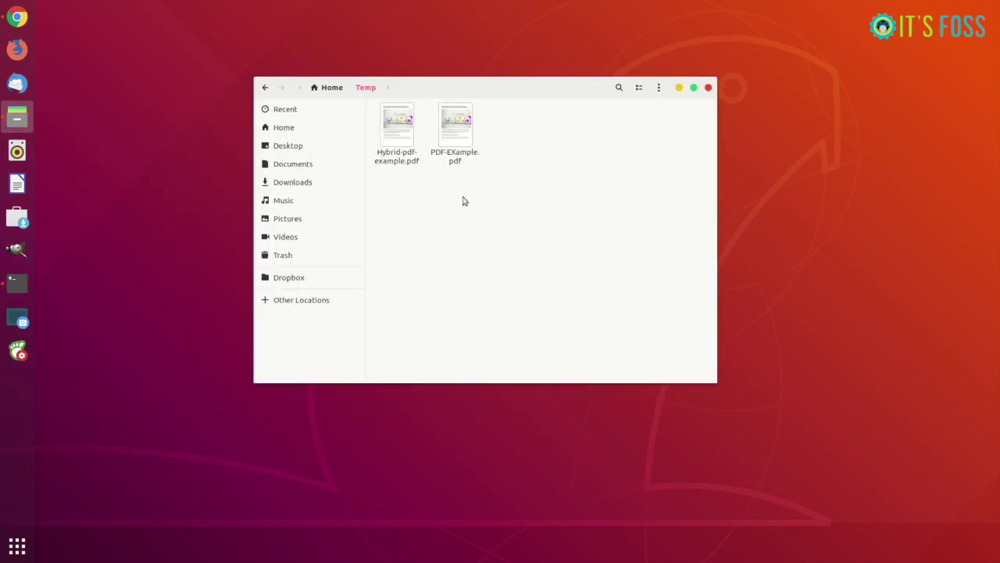
# Step: Open PDF-EXample.pdf from the Temp folder in LibreOffice Draw and inspect its text lines
pyautogui.rightClick(459, 139)
pyautogui.click(513, 159)
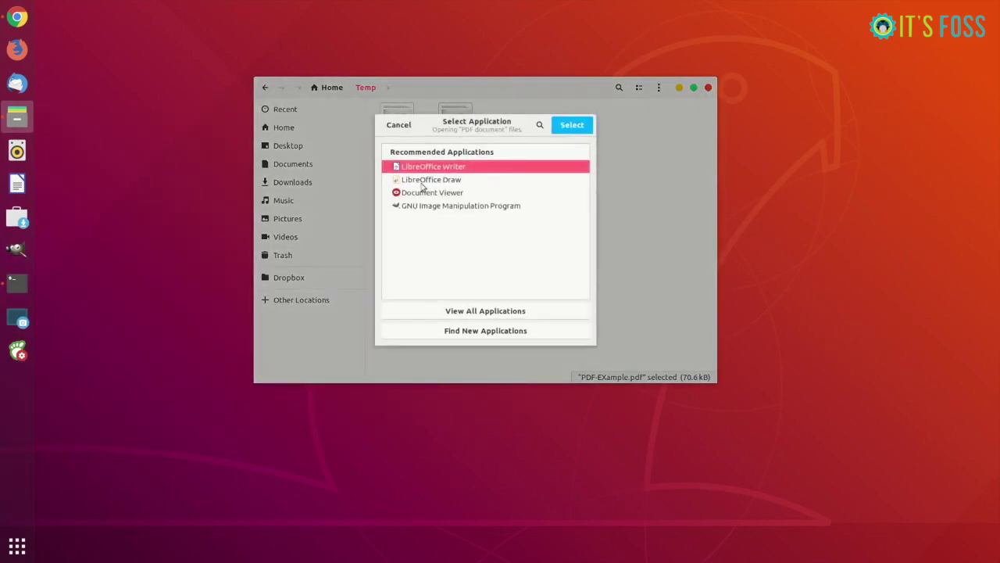
pyautogui.doubleClick(461, 178)
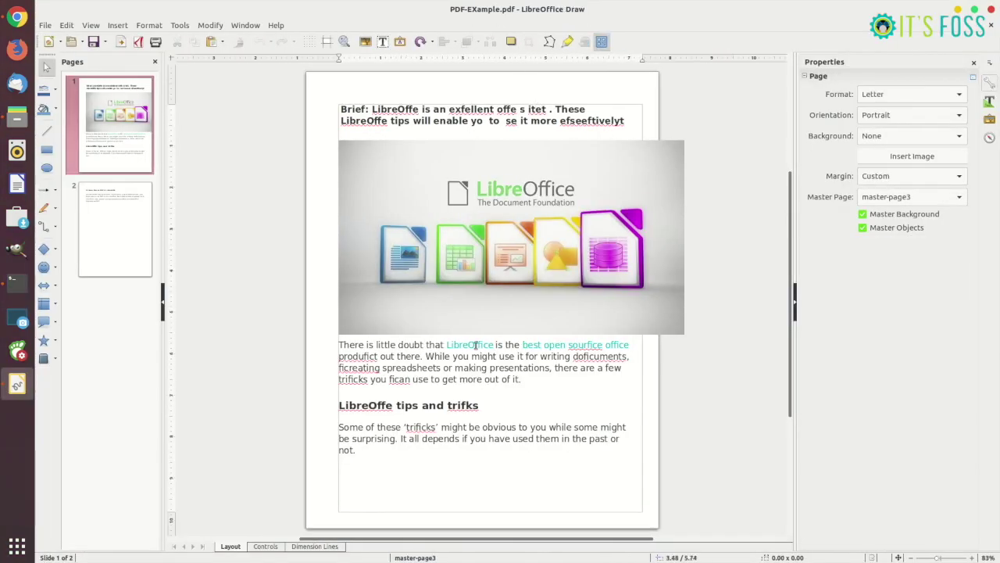
pyautogui.click(453, 368)
pyautogui.click(343, 379)
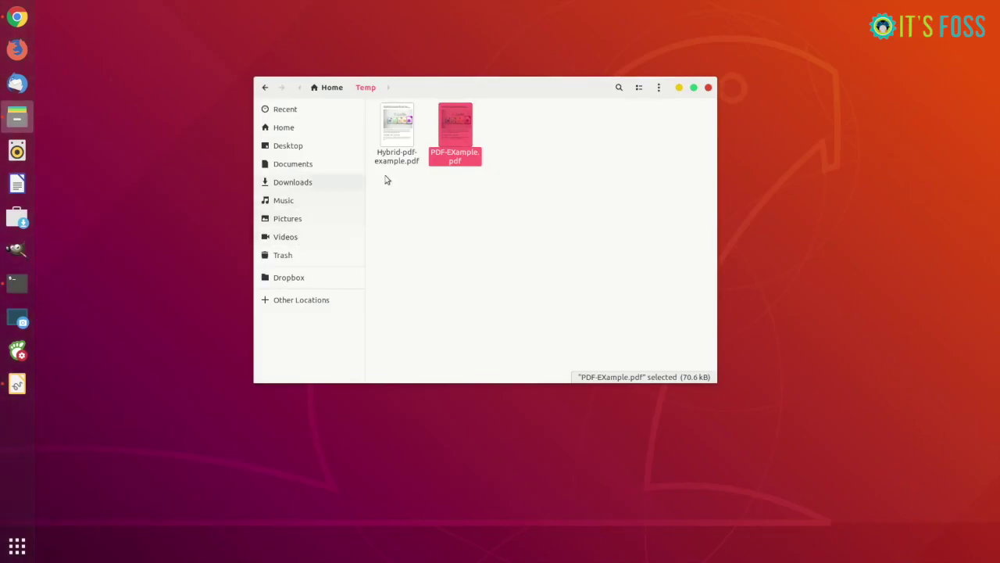
# Step: Open Hybrid-pdf-example.pdf in LibreOffice Writer and insert "As you want." after the first sentence of the brief
pyautogui.click(386, 180)
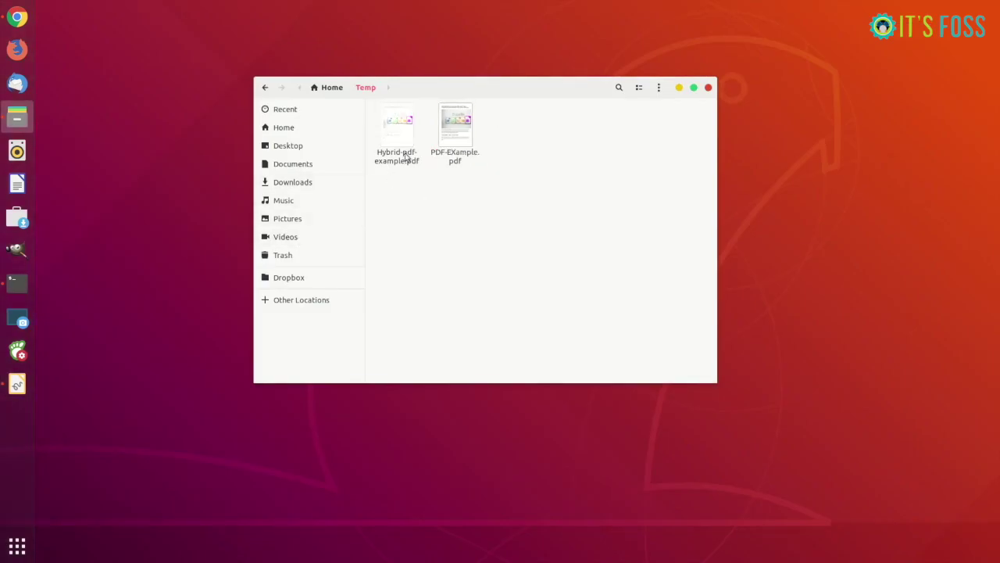
pyautogui.rightClick(405, 141)
pyautogui.click(462, 162)
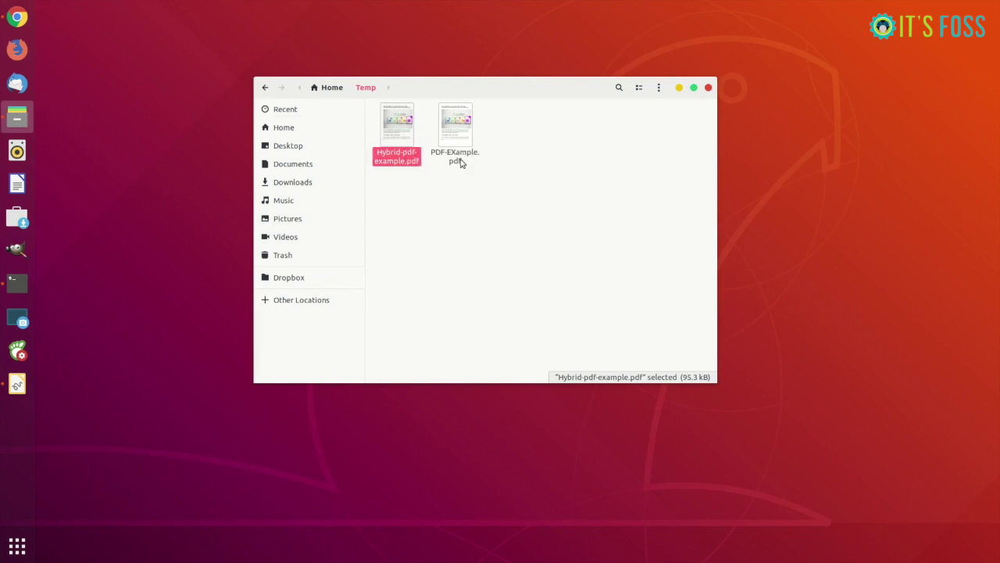
pyautogui.doubleClick(436, 167)
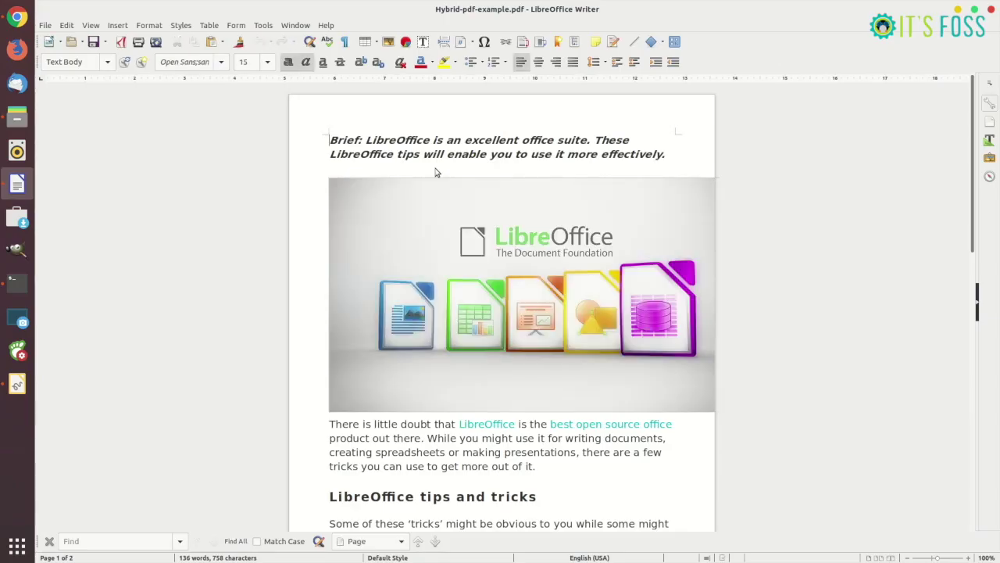
pyautogui.scroll(-5, 475, 137)
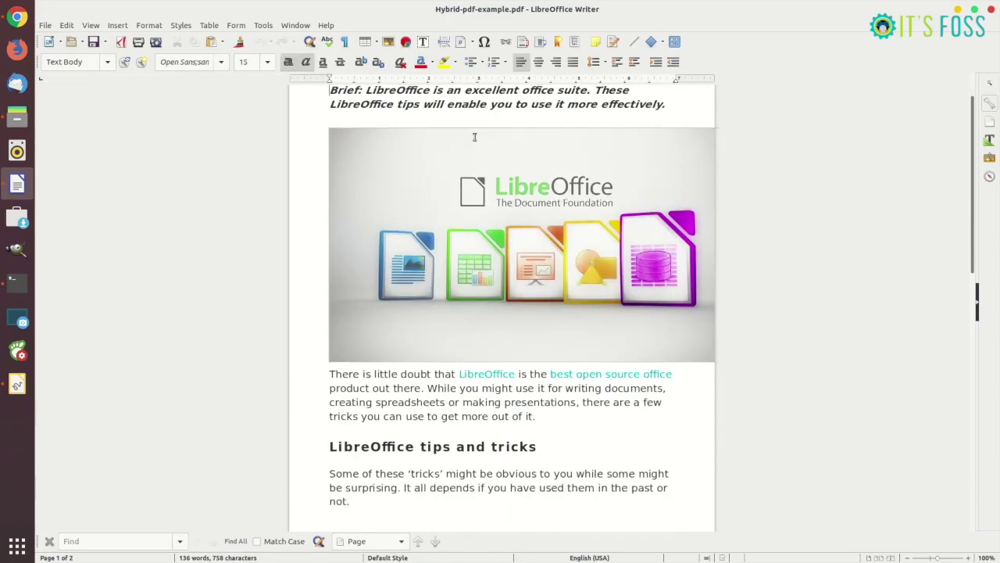
pyautogui.scroll(5, 490, 292)
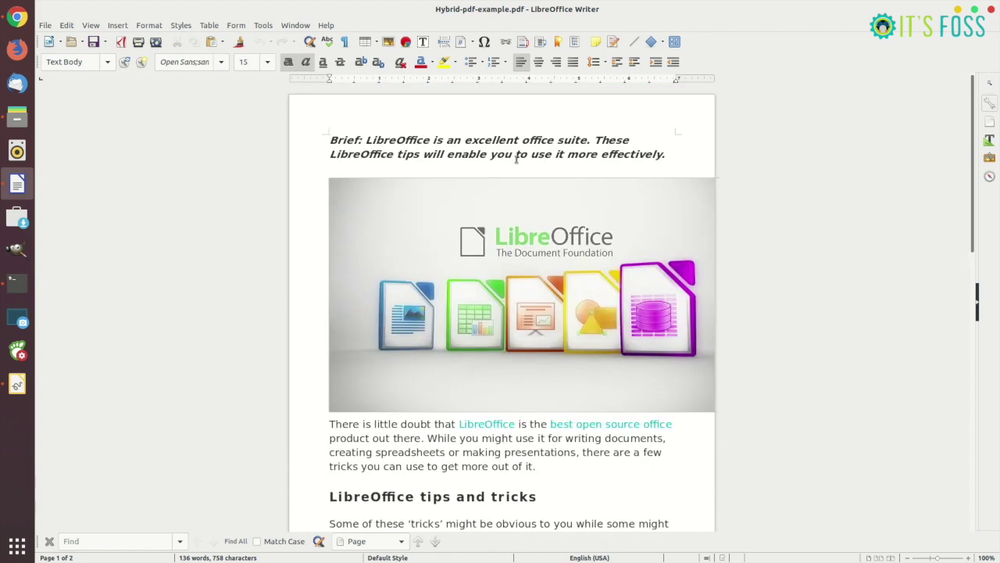
pyautogui.click(592, 142)
pyautogui.write('A s you want.')
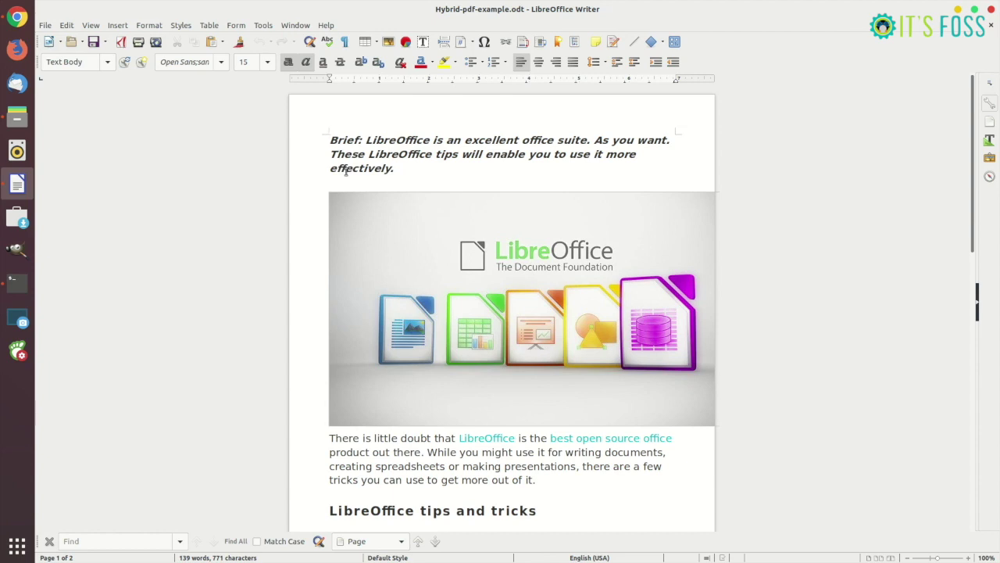
# Step: Start saving a copy in the Temp folder as "Hybrid-pdf-example-password" with the Save with password option enabled
pyautogui.click(106, 44)
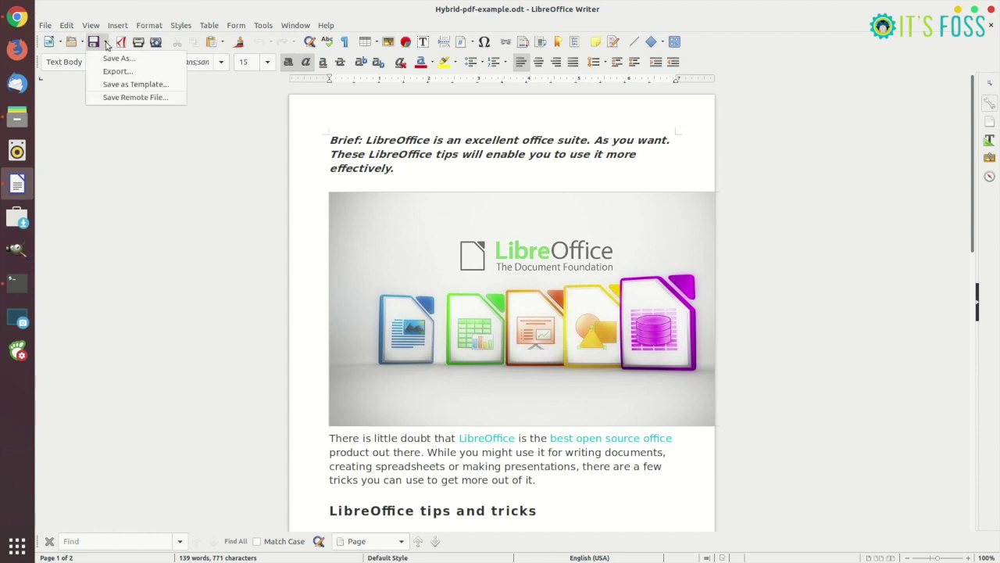
pyautogui.click(113, 58)
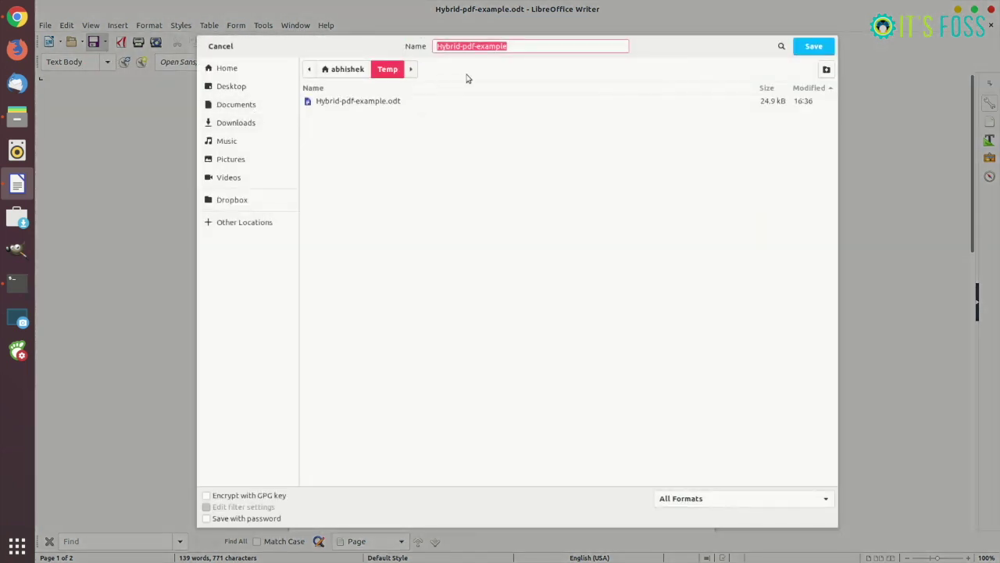
pyautogui.click(516, 49)
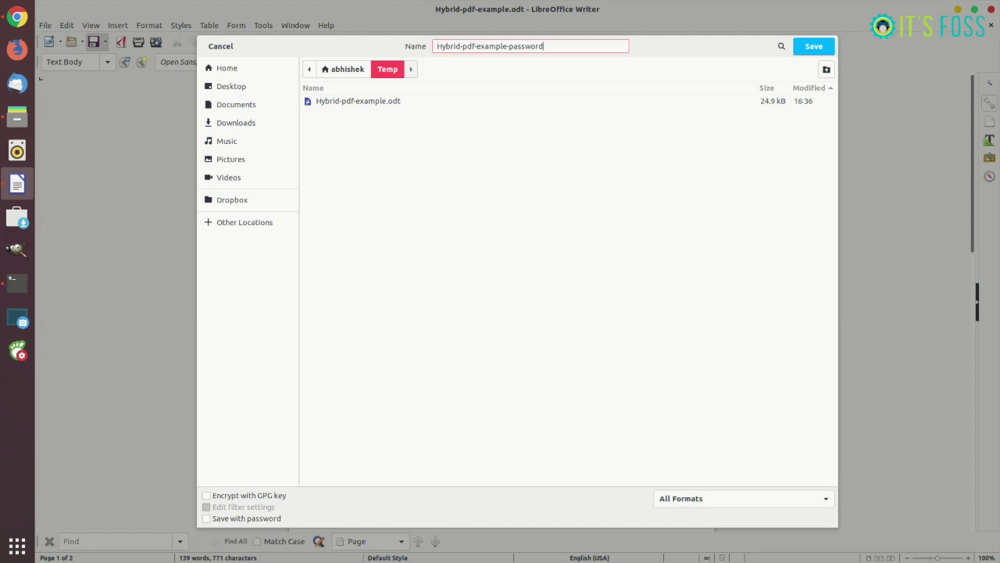
pyautogui.click(251, 521)
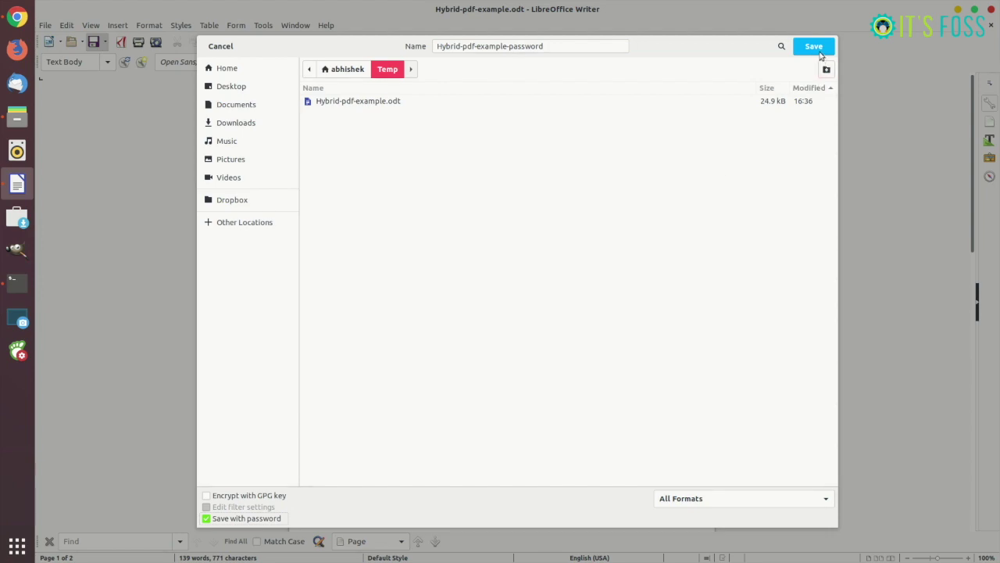
# Step: Enter and confirm the file encryption password, reveal the file sharing options, and finish saving the protected copy
pyautogui.click(813, 47)
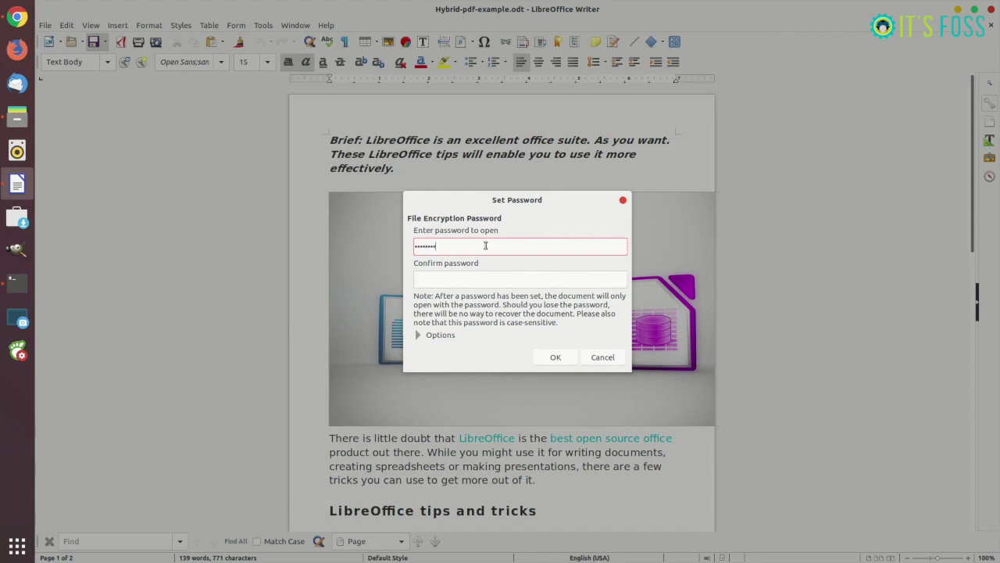
pyautogui.press('Tab')
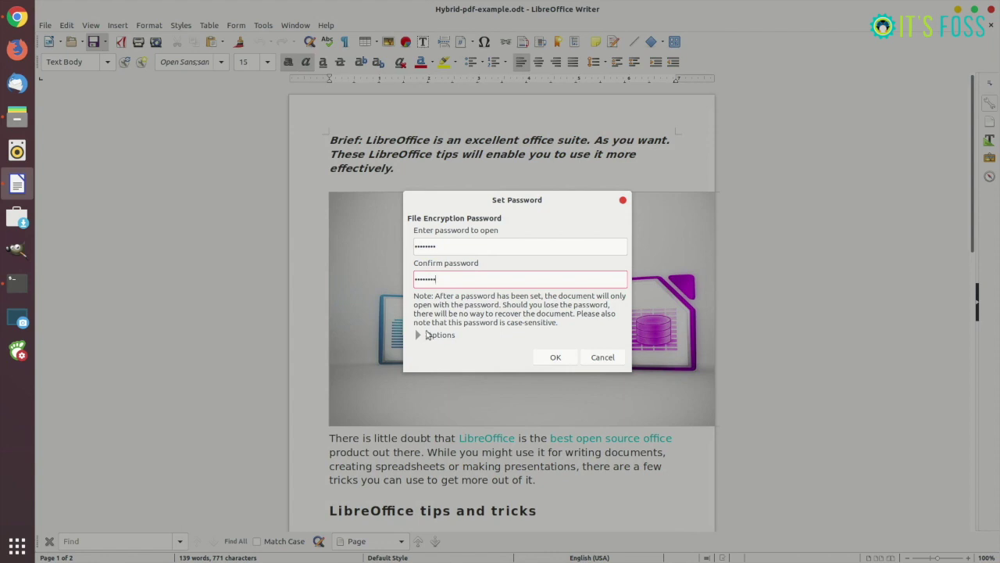
pyautogui.click(426, 334)
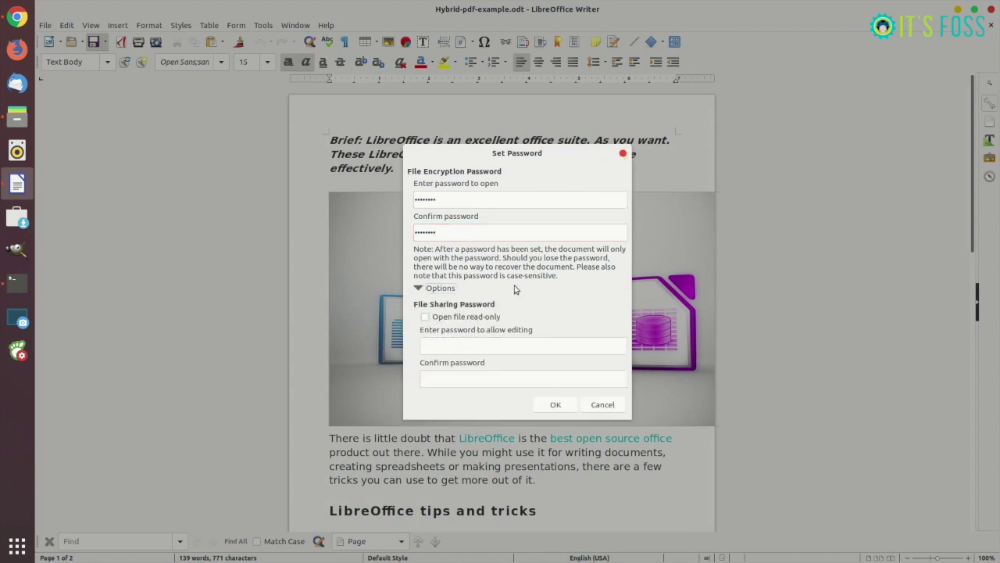
pyautogui.click(575, 398)
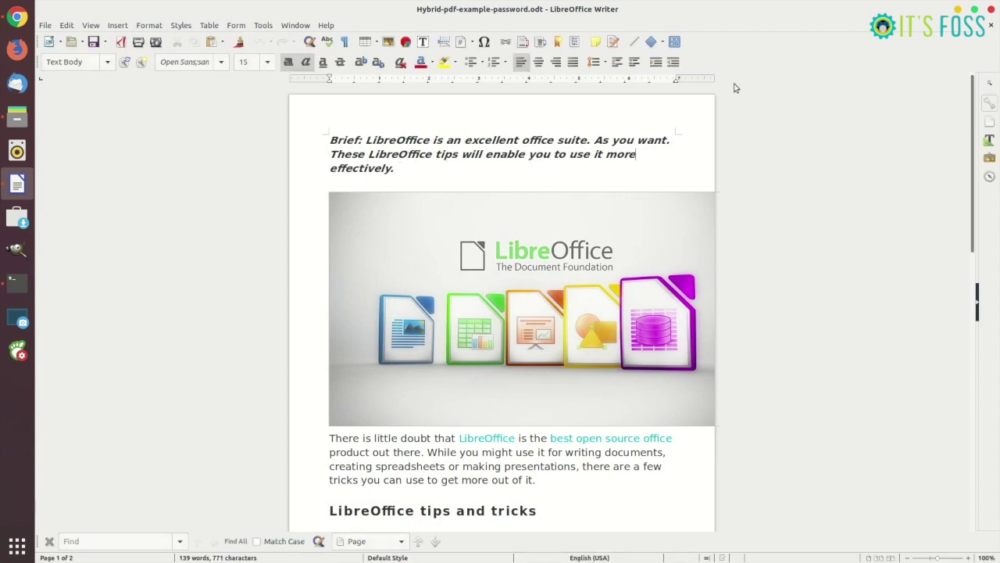
# Step: Close the document and open Hybrid-pdf-example-password.odt from the Temp folder by entering the file's password
pyautogui.click(990, 9)
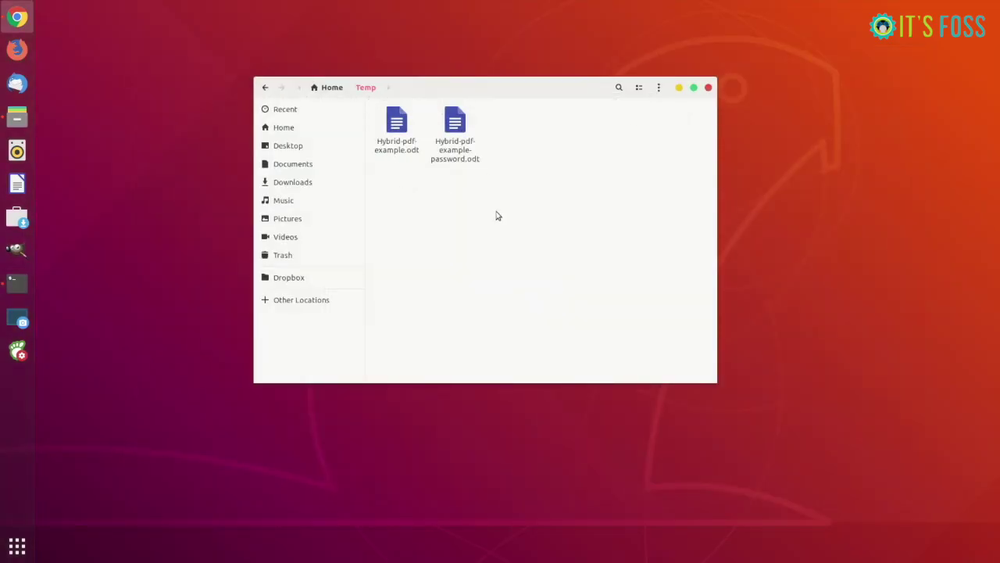
pyautogui.doubleClick(456, 133)
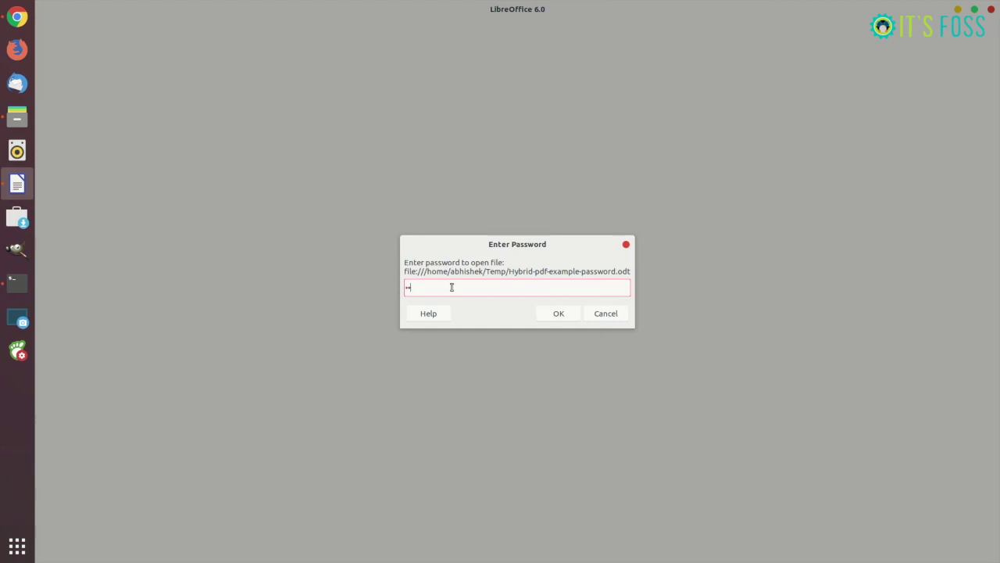
pyautogui.press('Return')
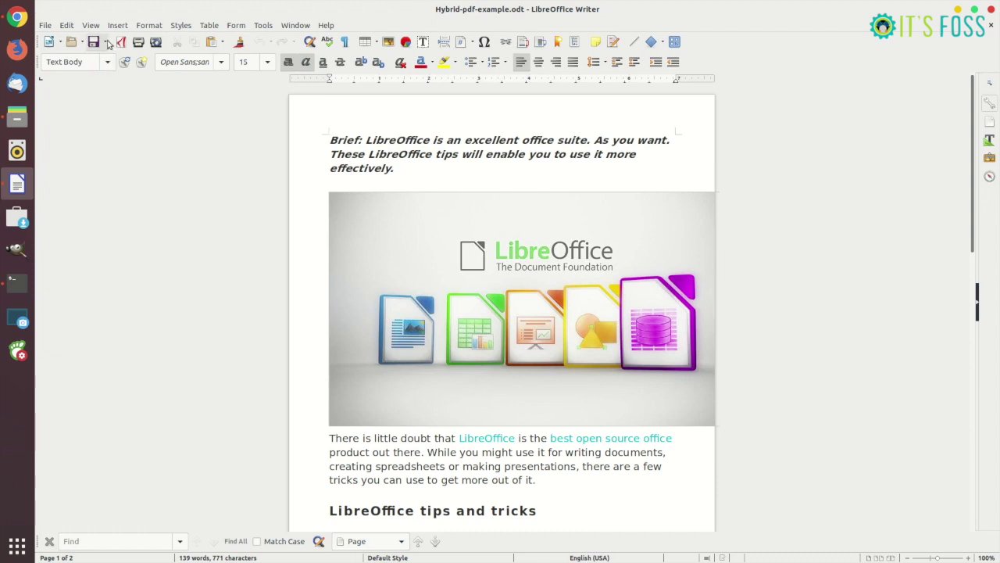
# Step: Start saving Hybrid-pdf-example.odt as "Hybrid-pdf-read-only" in the Temp folder with the Save with password option enabled
pyautogui.click(105, 43)
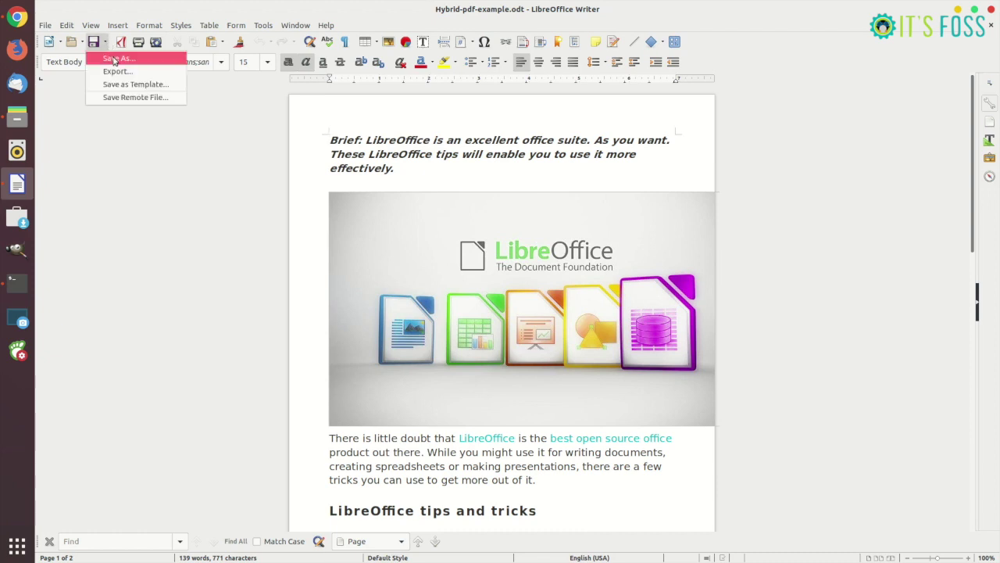
pyautogui.click(113, 60)
pyautogui.click(536, 49)
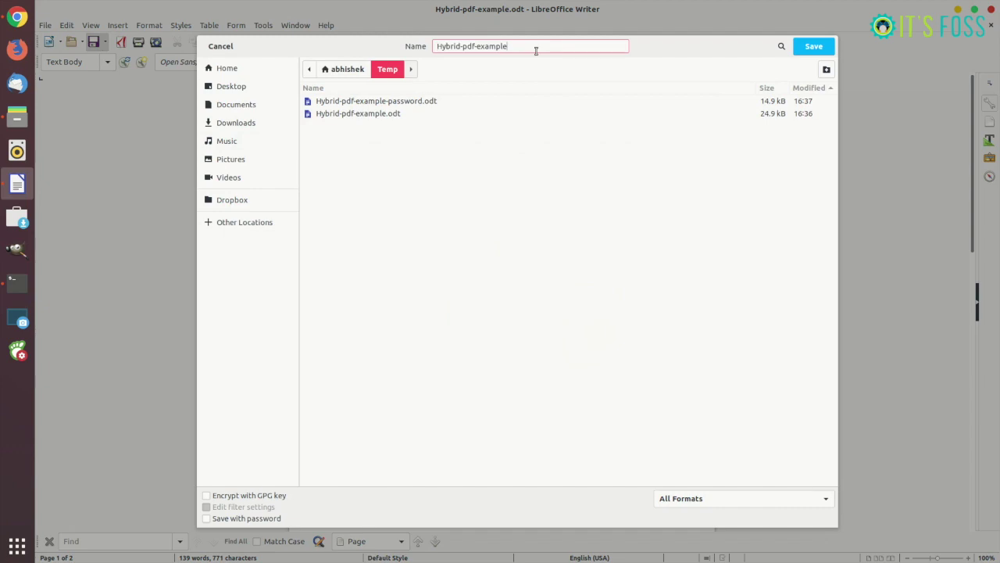
pyautogui.press('BackSpace')
pyautogui.press('BackSpace')
pyautogui.press('BackSpace')
pyautogui.press('BackSpace')
pyautogui.press('BackSpace')
pyautogui.press('BackSpace')
pyautogui.press('BackSpace')
pyautogui.write('read-only')
pyautogui.click(273, 520)
pyautogui.click(811, 47)
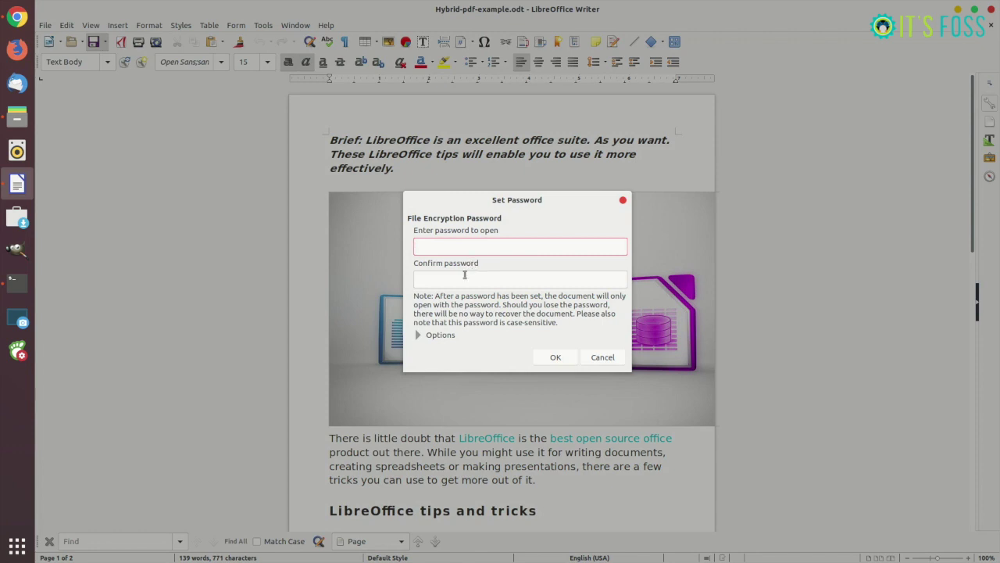
# Step: Enable Open file read-only in the file sharing options, leave all passwords blank, and save the copy
pyautogui.click(421, 335)
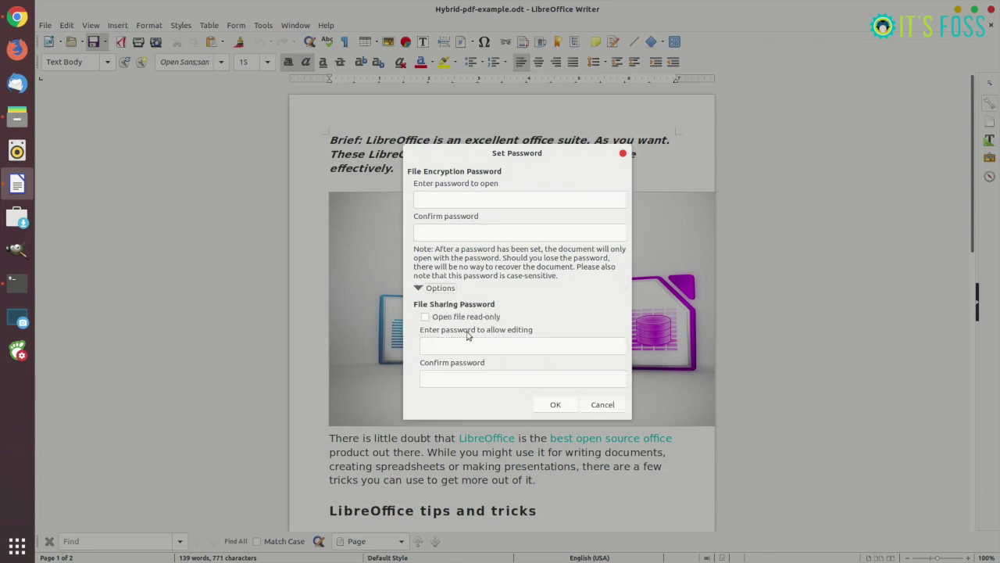
pyautogui.click(425, 318)
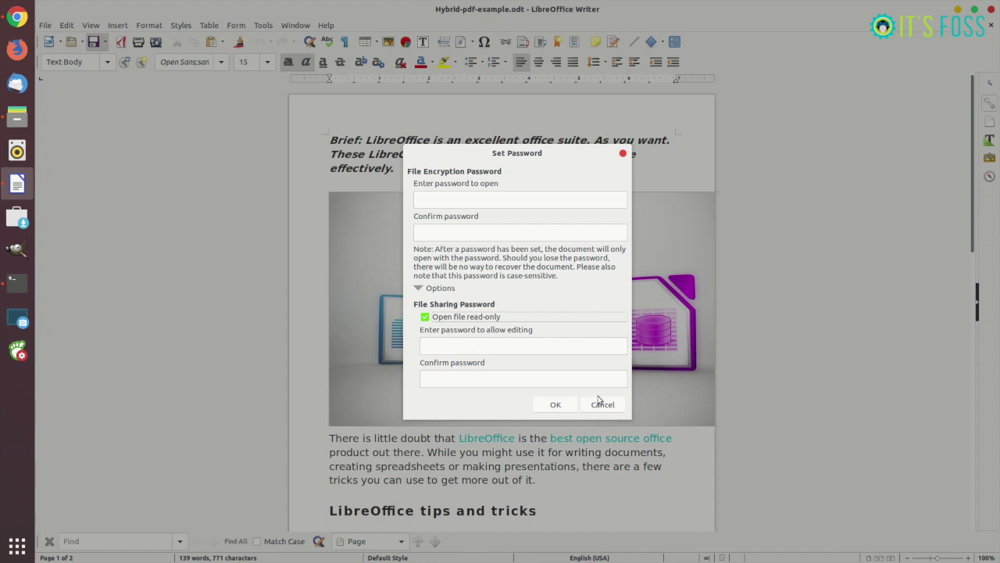
pyautogui.click(556, 405)
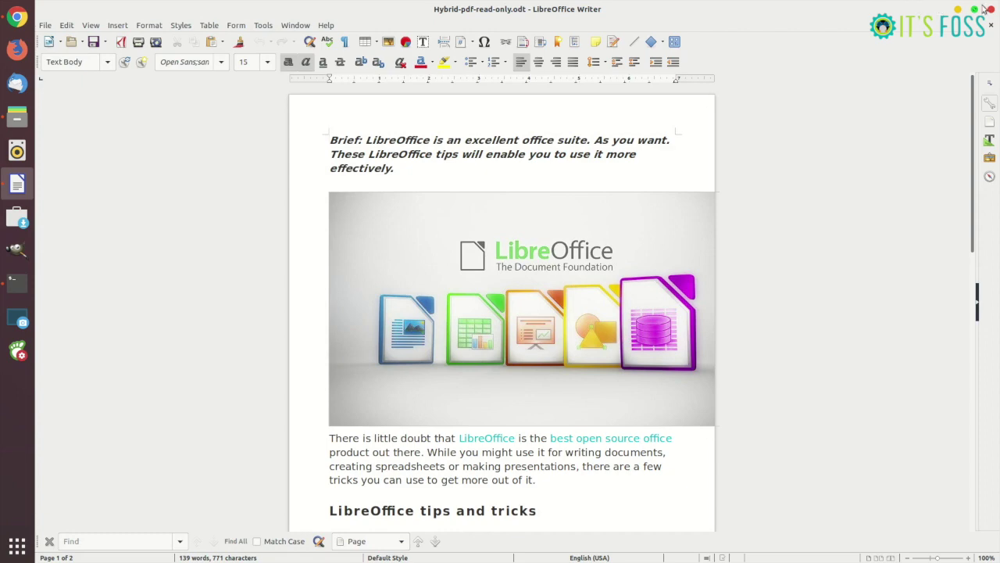
# Step: Close the document, reopen Hybrid-pdf-read-only.odt from the Temp folder and inspect the text of its brief
pyautogui.hotkey('ctrl', 'q')
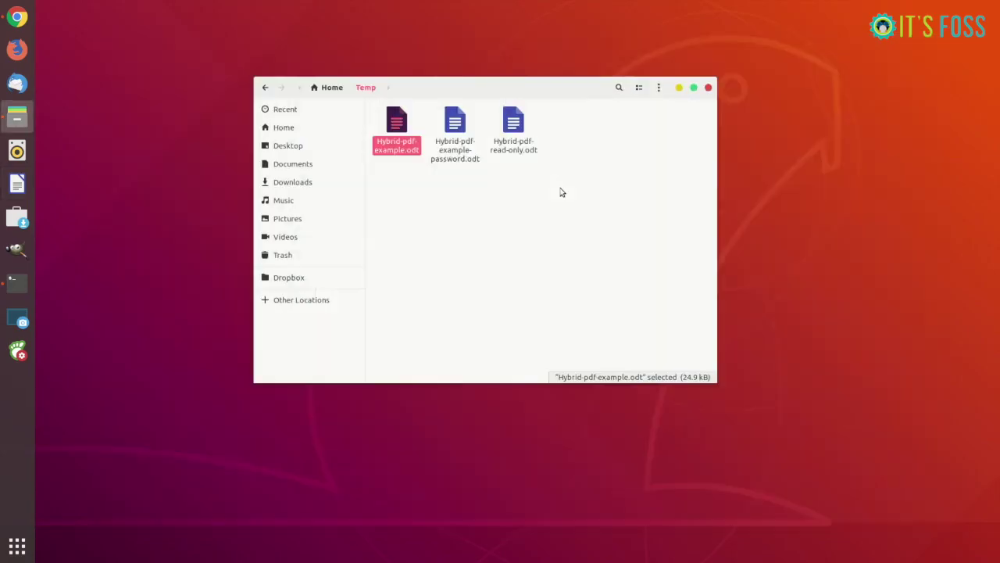
pyautogui.click(445, 214)
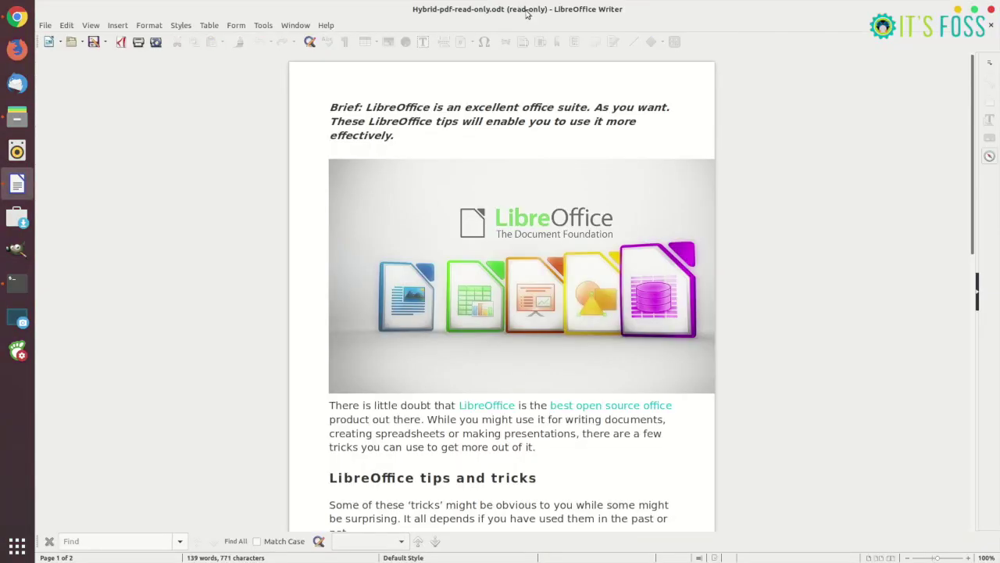
pyautogui.scroll(-2, 461, 121)
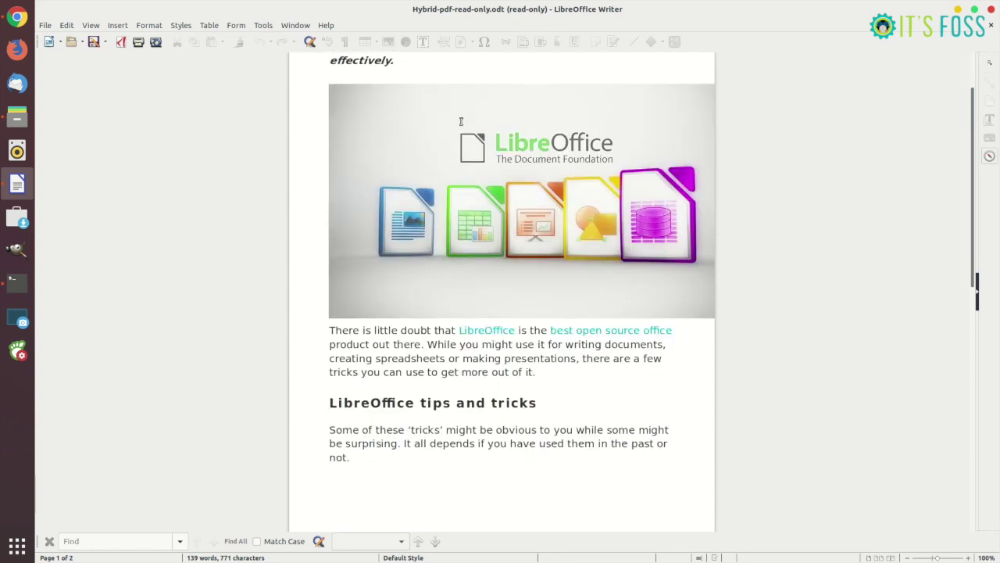
pyautogui.scroll(2, 461, 121)
pyautogui.scroll(-1, 472, 126)
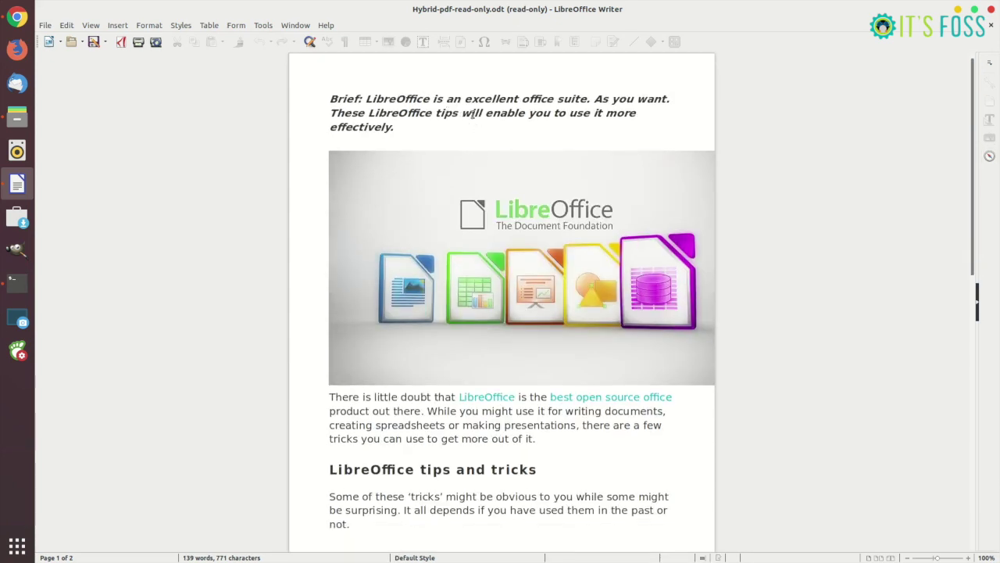
pyautogui.doubleClick(430, 114)
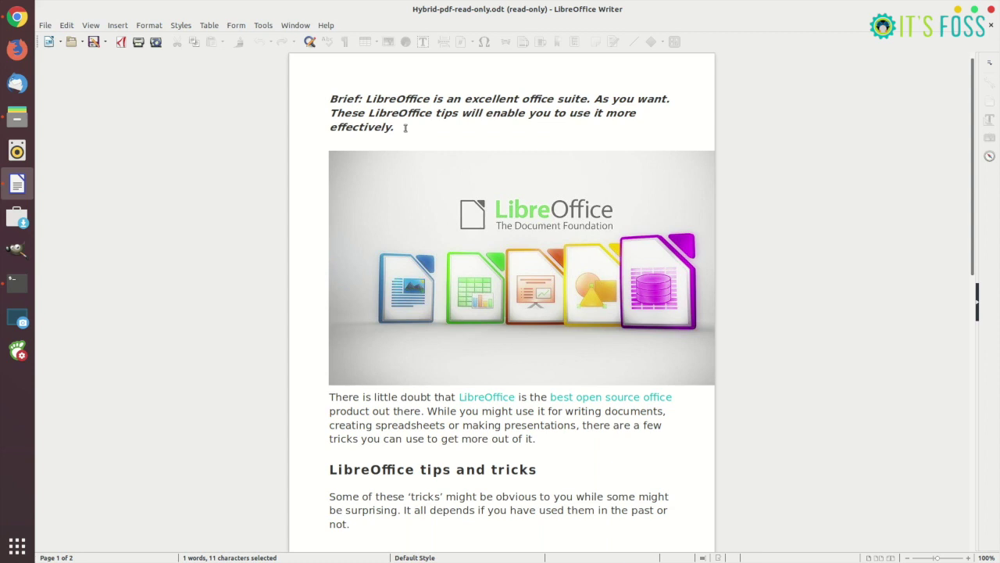
pyautogui.tripleClick(404, 125)
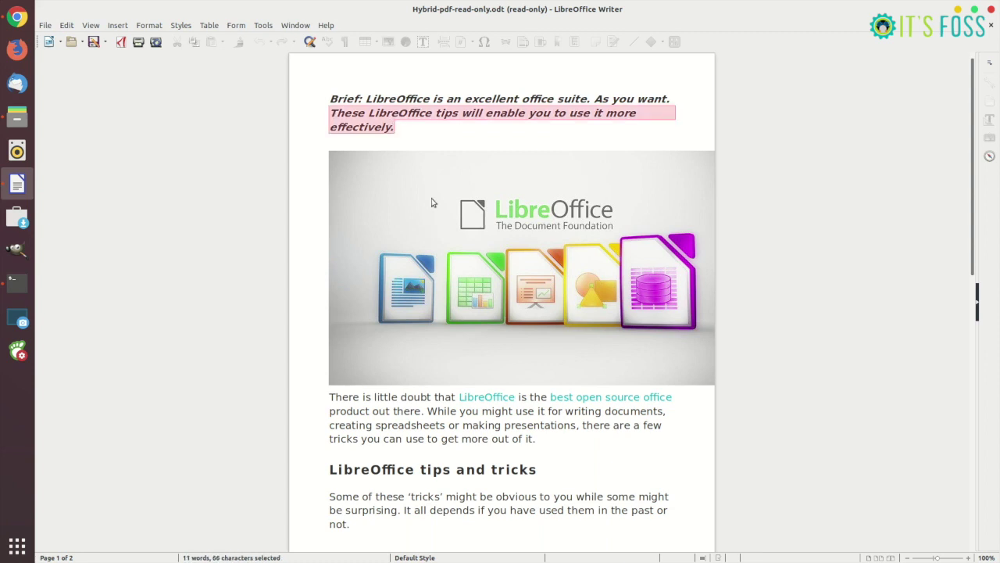
pyautogui.click(423, 83)
# Step: Turn on Edit Mode for the read-only document and add "I can edit it now" at the end of the brief
pyautogui.click(67, 25)
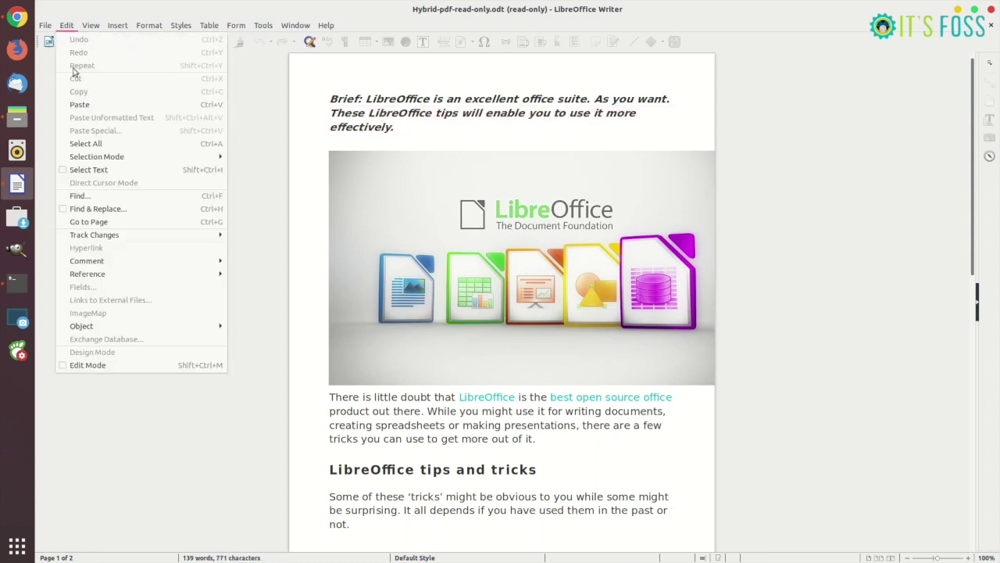
pyautogui.click(139, 365)
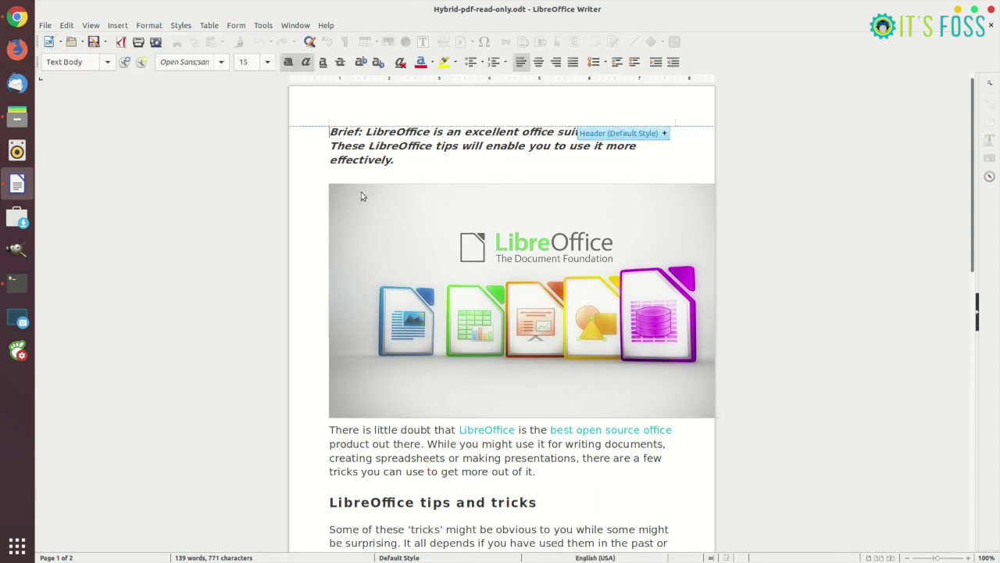
pyautogui.scroll(-2, 420, 174)
pyautogui.scroll(-1, 420, 174)
pyautogui.click(438, 353)
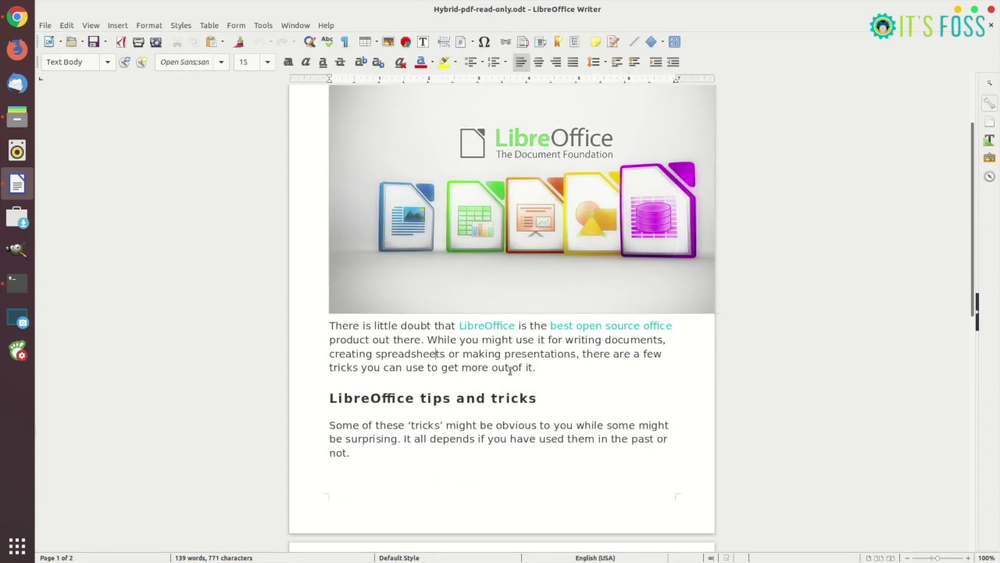
pyautogui.scroll(3, 462, 350)
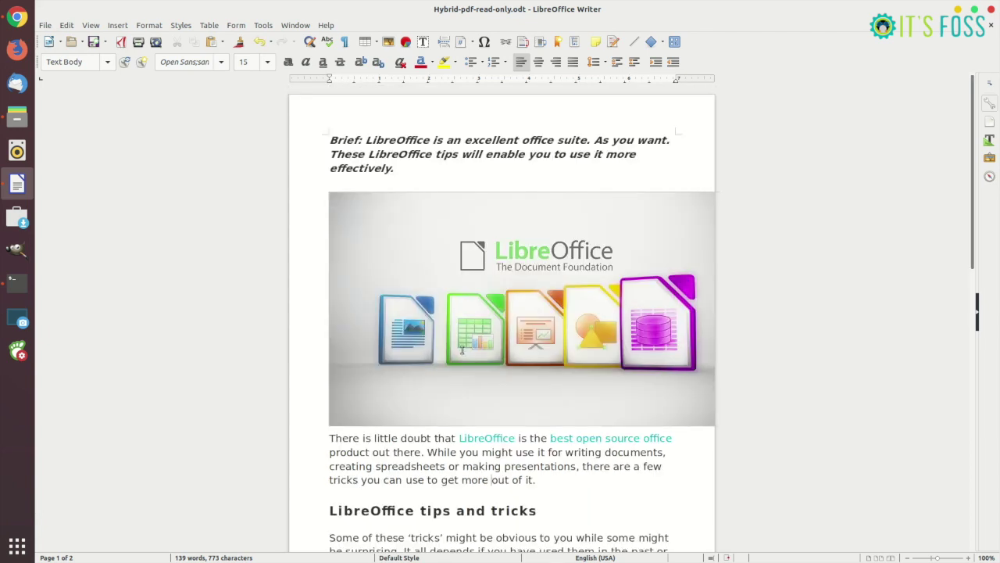
pyautogui.click(406, 172)
pyautogui.write('I c')
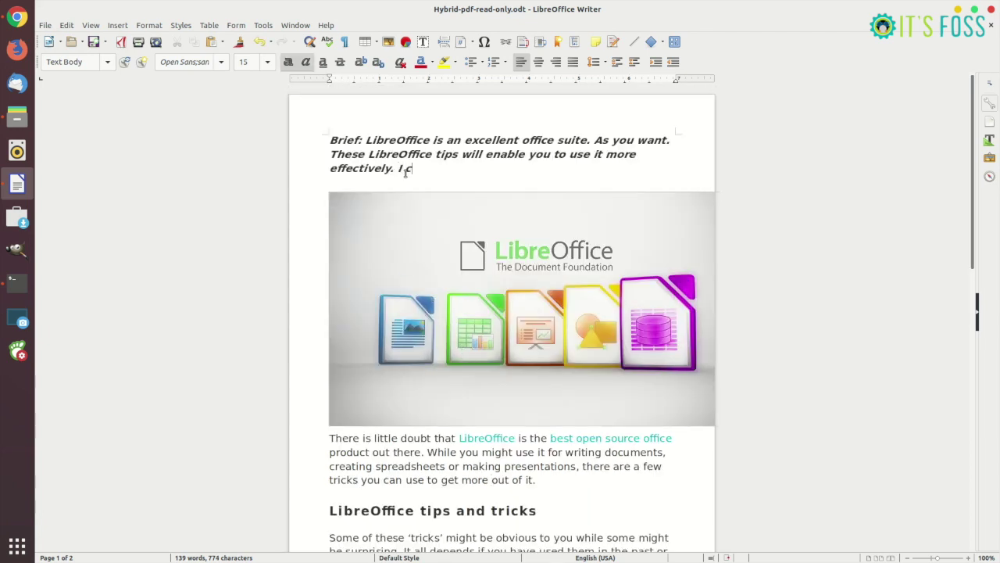
pyautogui.write('an edit it now')
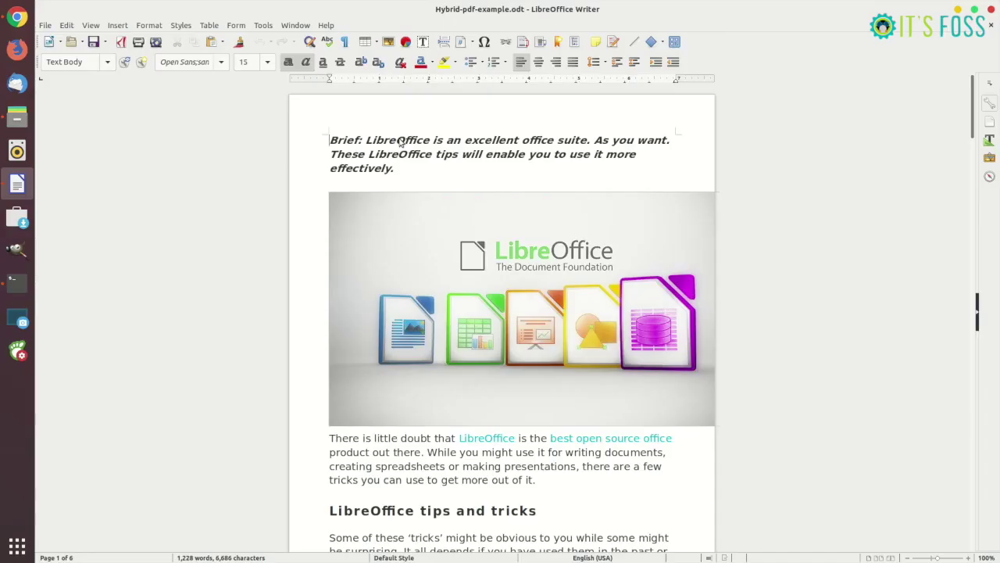
# Step: Add "somewhere??" after "Here" at the end of the first paragraph under the Processes heading
pyautogui.moveTo(330, 140)
pyautogui.mouseDown()
pyautogui.moveTo(349, 143)
pyautogui.moveTo(337, 125)
pyautogui.mouseUp()
pyautogui.scroll(-10, 336, 136)
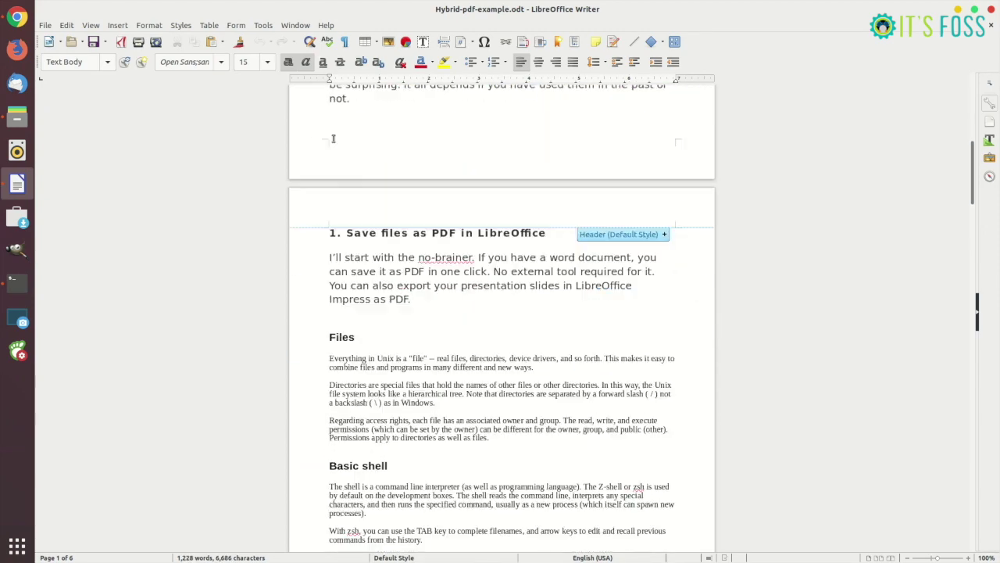
pyautogui.scroll(-12, 333, 138)
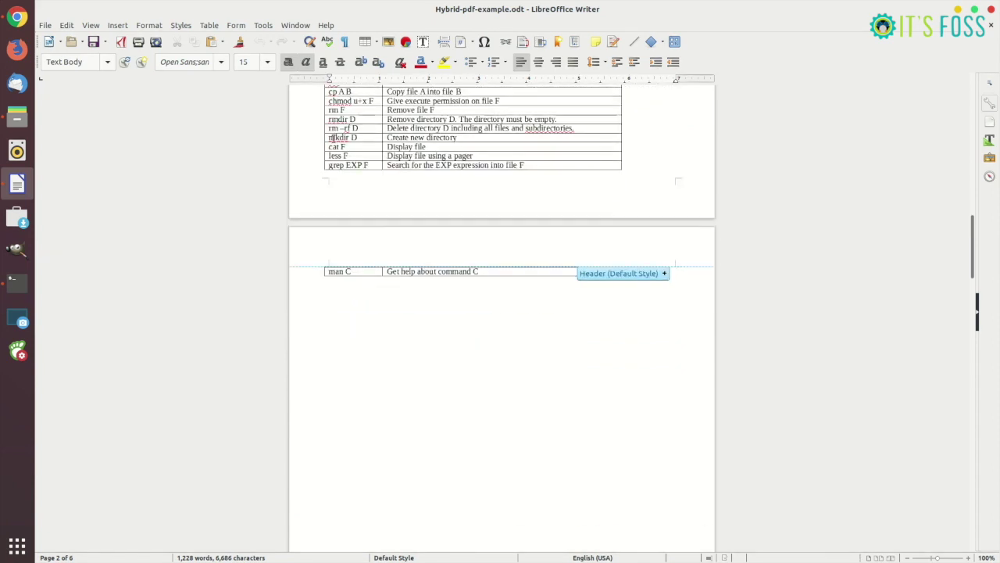
pyautogui.scroll(-15, 333, 138)
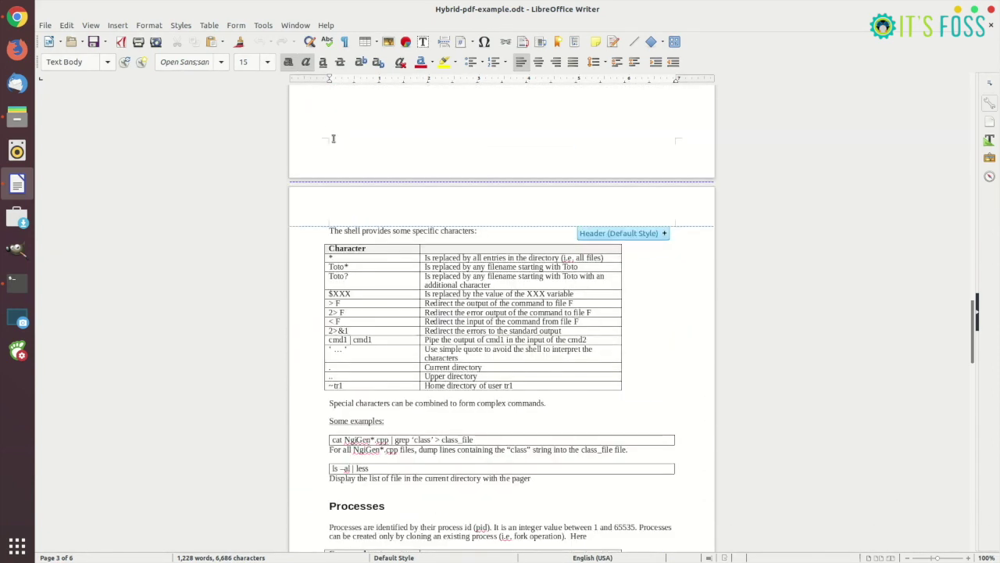
pyautogui.scroll(-2, 333, 138)
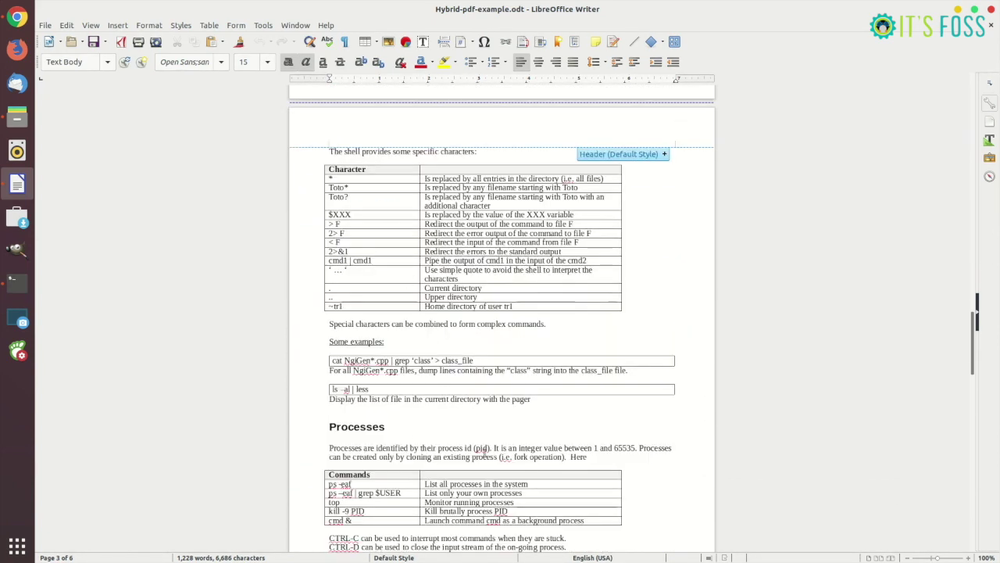
pyautogui.click(594, 458)
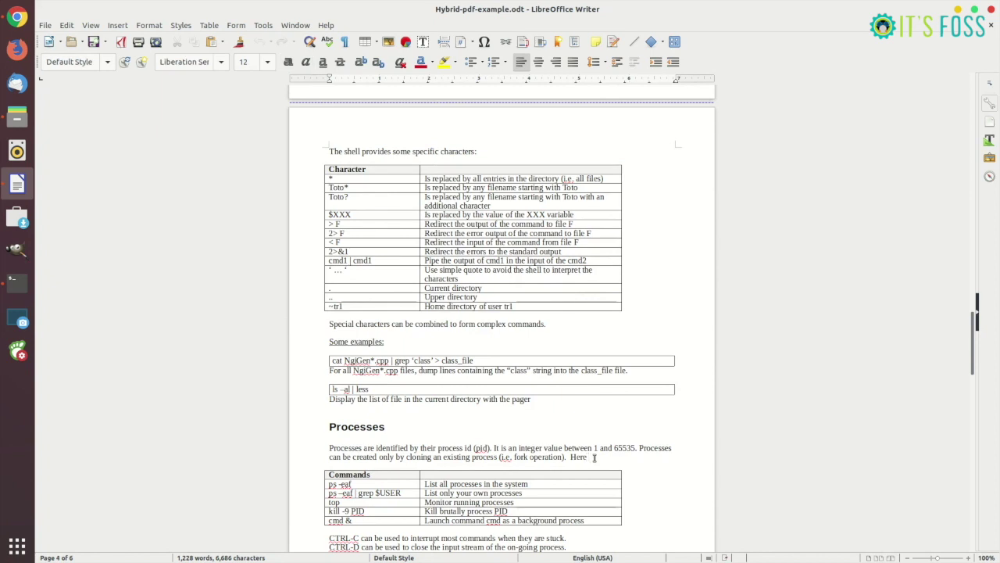
pyautogui.write('somew')
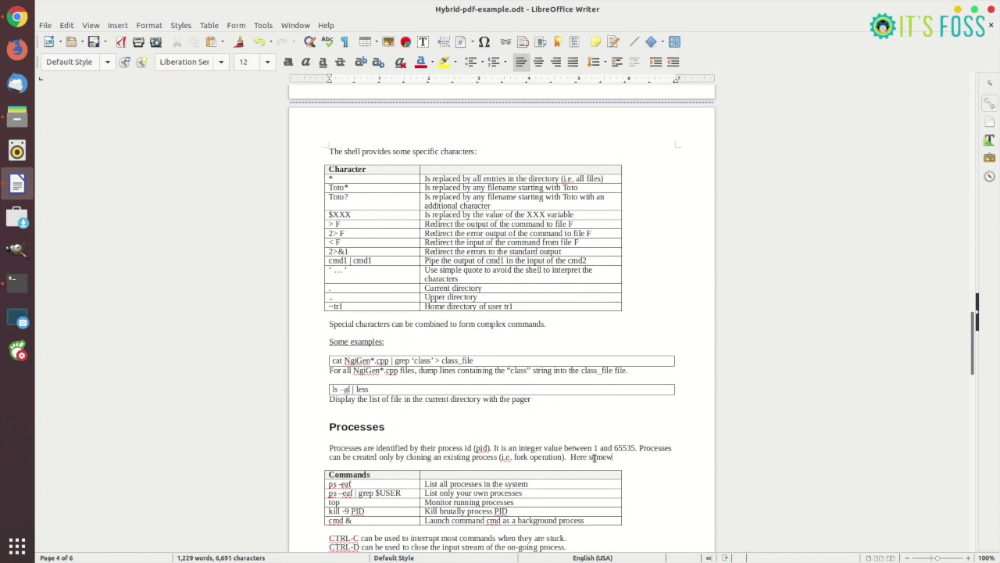
pyautogui.write('here??')
# Step: Enter the user's first name in the User Data options, clear the initials and apply the settings
pyautogui.click(263, 25)
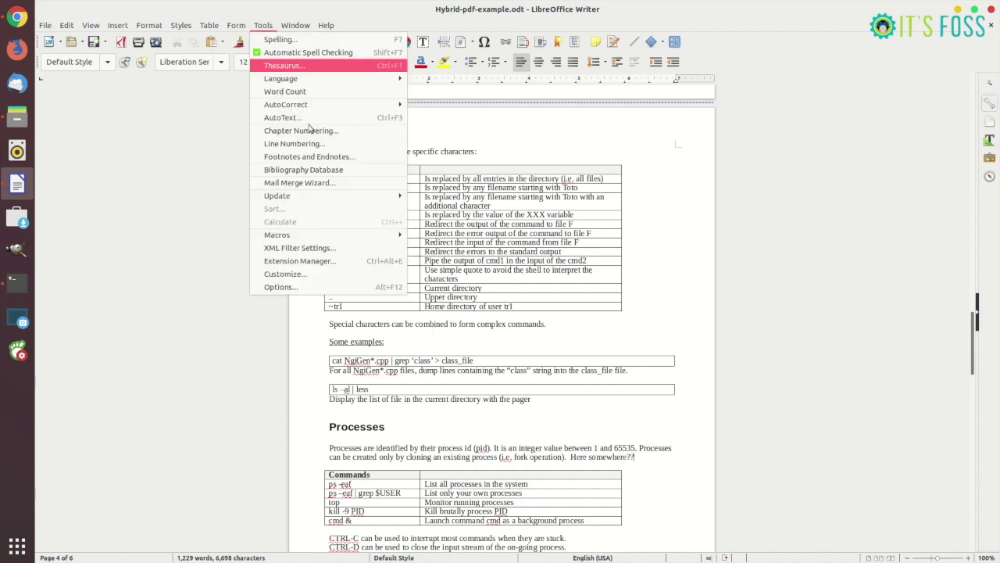
pyautogui.click(329, 287)
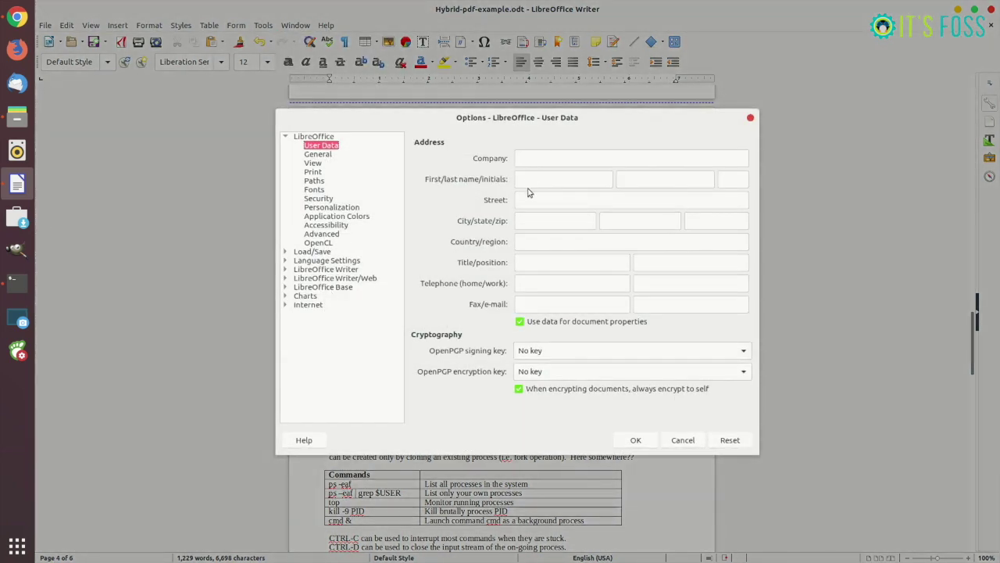
pyautogui.click(528, 180)
pyautogui.write('Abhishek')
pyautogui.press('Tab')
pyautogui.doubleClick(724, 180)
pyautogui.press('BackSpace')
pyautogui.click(641, 444)
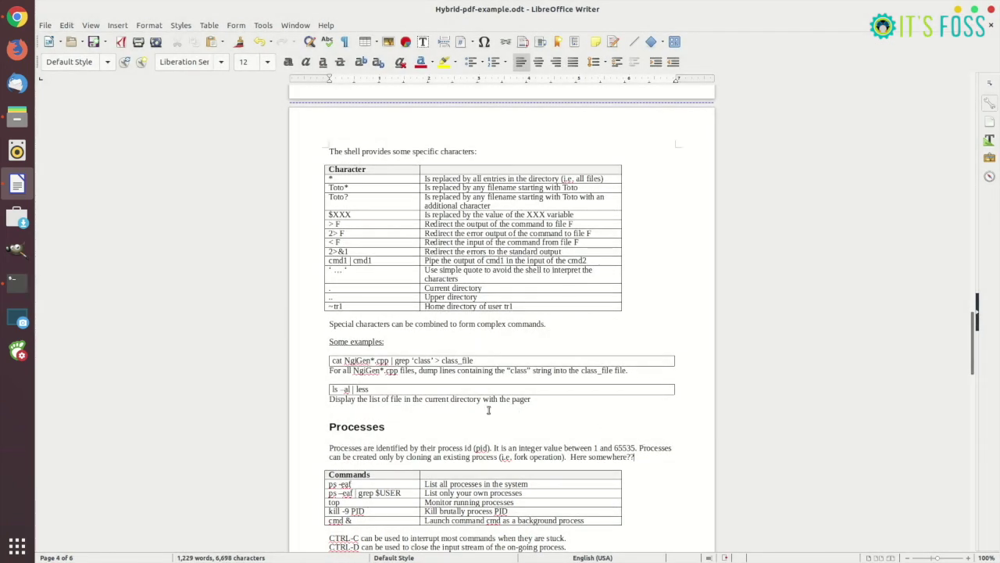
# Step: Save the changes to Hybrid-pdf-example.odt and reopen the file from the Temp folder
pyautogui.click(638, 451)
pyautogui.moveTo(569, 456); pyautogui.dragTo(634, 456)
pyautogui.scroll(-2, 634, 456)
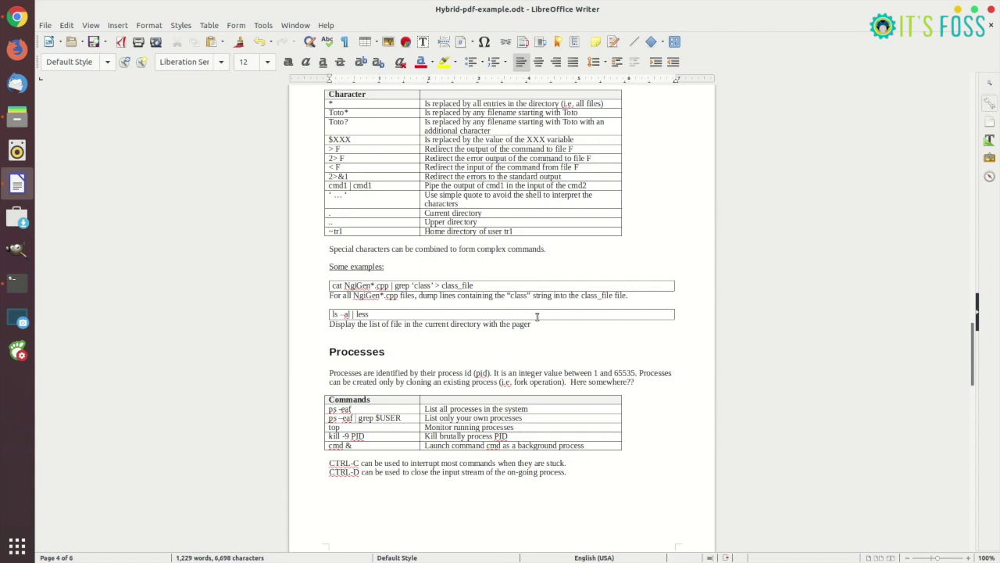
pyautogui.hotkey('ctrl', 's')
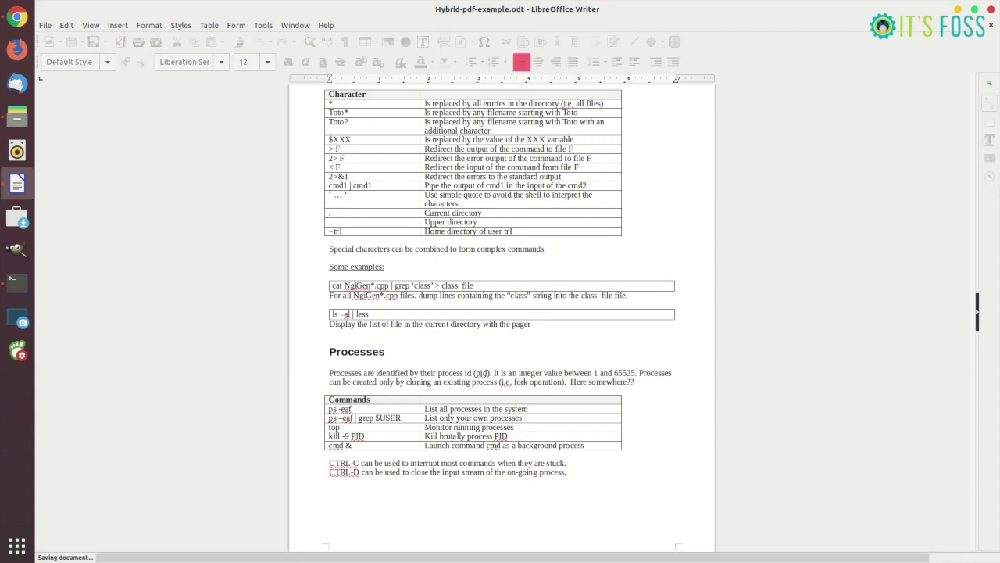
pyautogui.click(992, 9)
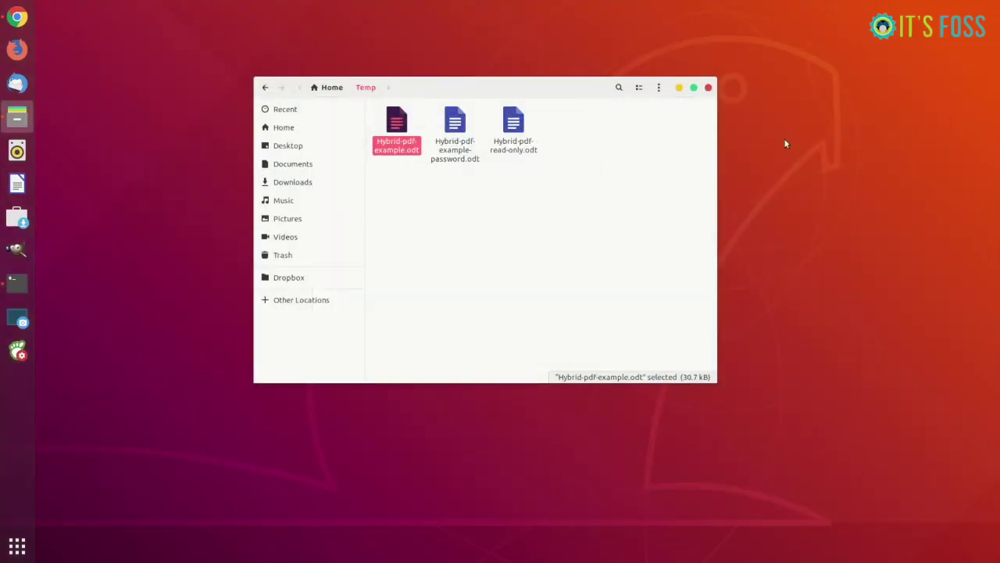
pyautogui.click(401, 131)
pyautogui.doubleClick(401, 132)
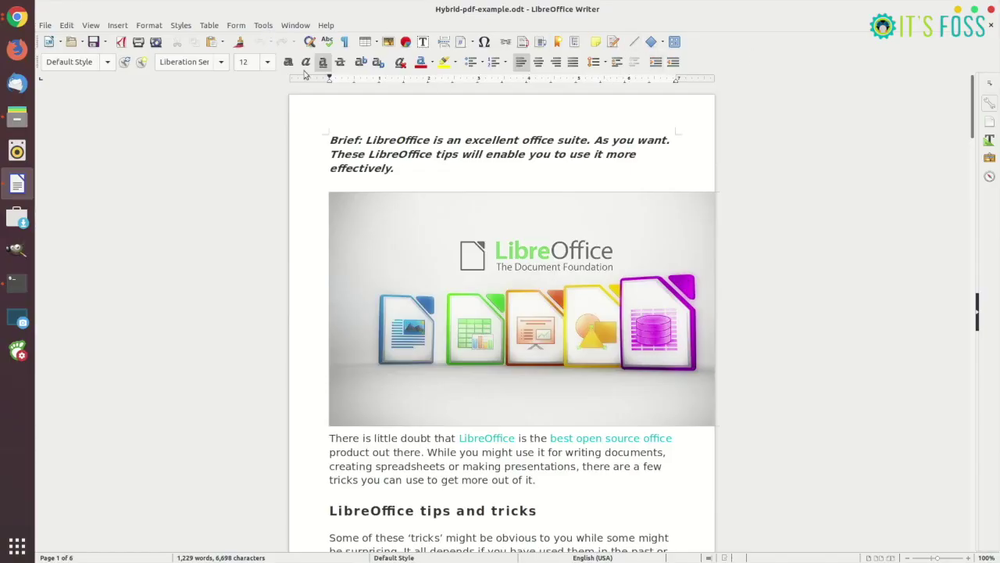
# Step: Go to the online extensions site from the Extension Manager and open the Page Numbering Addon page
pyautogui.click(266, 27)
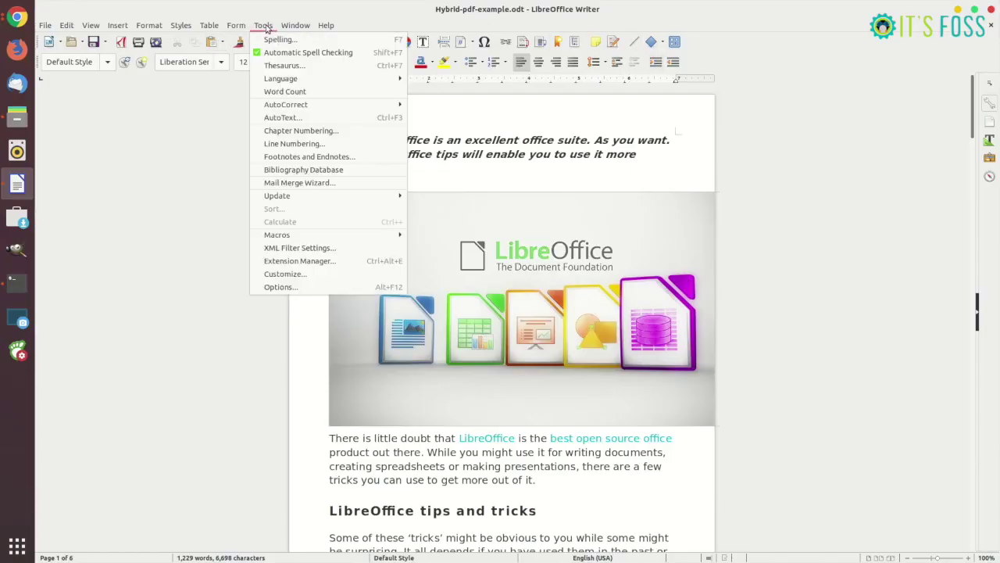
pyautogui.click(316, 264)
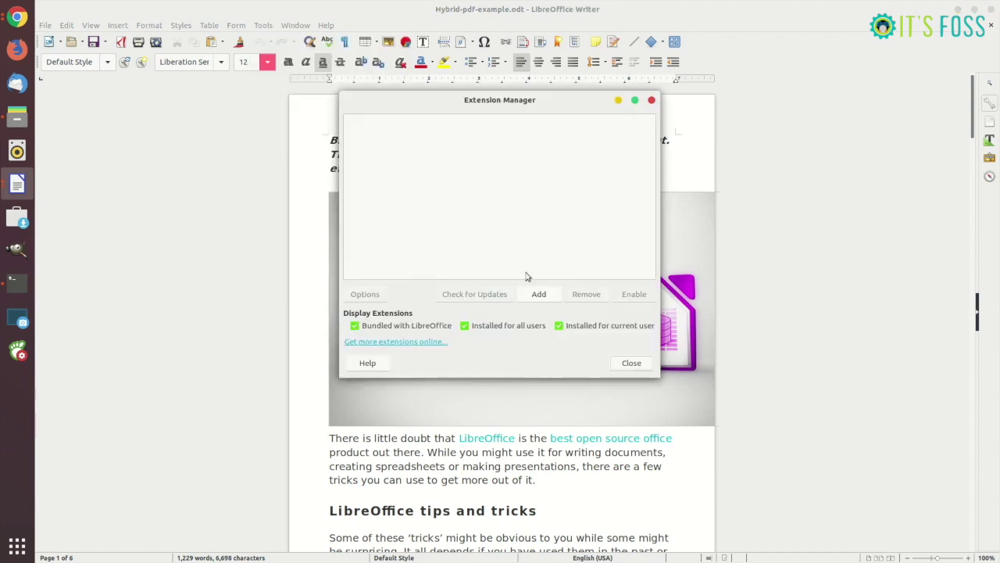
pyautogui.click(425, 342)
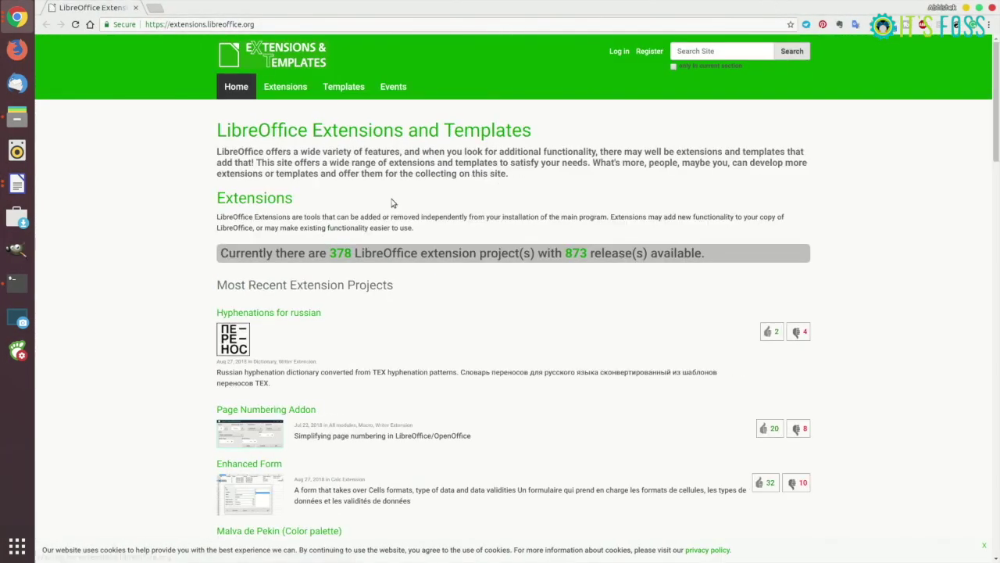
pyautogui.scroll(-1, 154, 315)
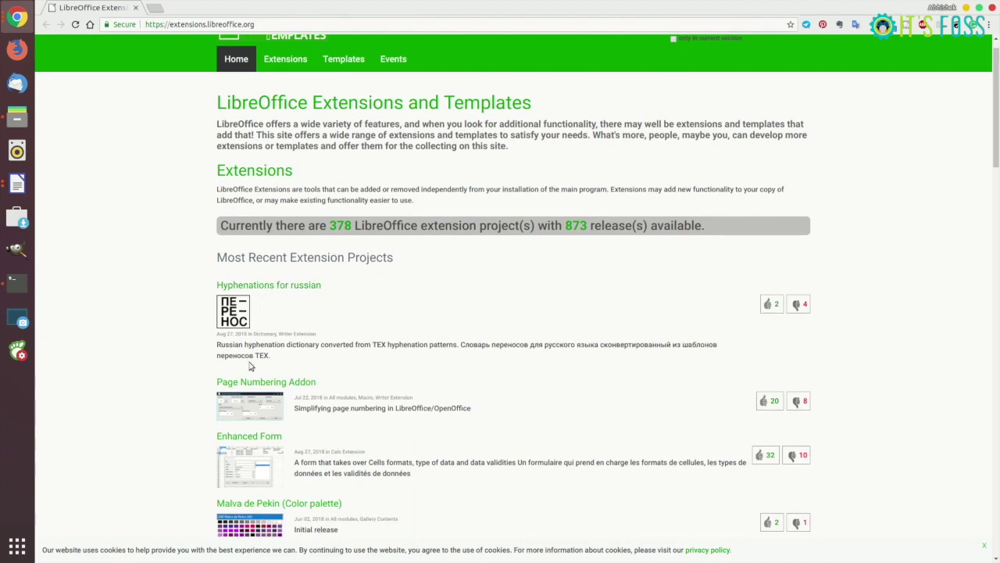
pyautogui.scroll(-2, 545, 382)
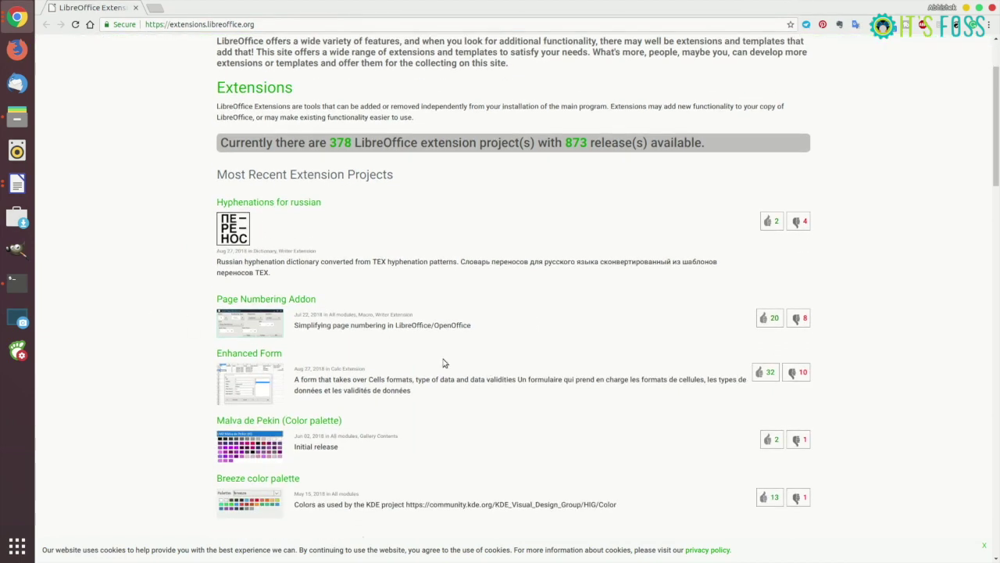
pyautogui.click(289, 302)
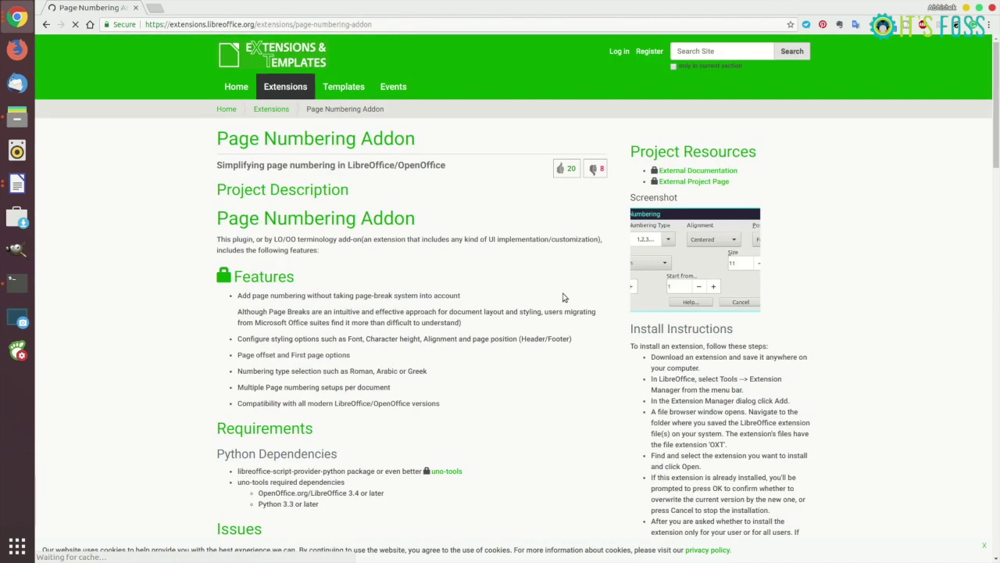
# Step: Examine the Page Numbering Addon's description, its features and the LibreOffice versions it is compatible with
pyautogui.scroll(-1, 469, 258)
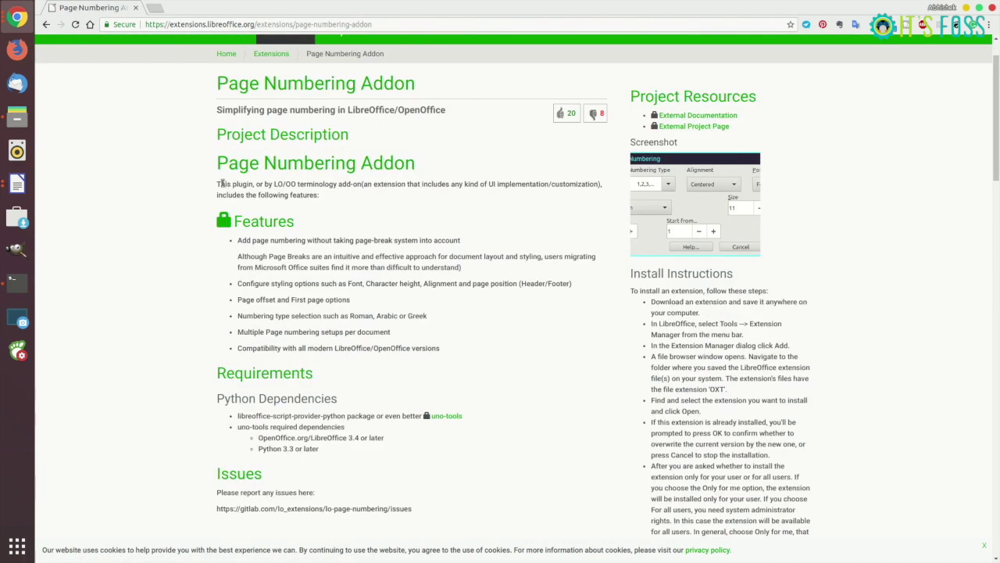
pyautogui.moveTo(220, 183); pyautogui.dragTo(319, 196)
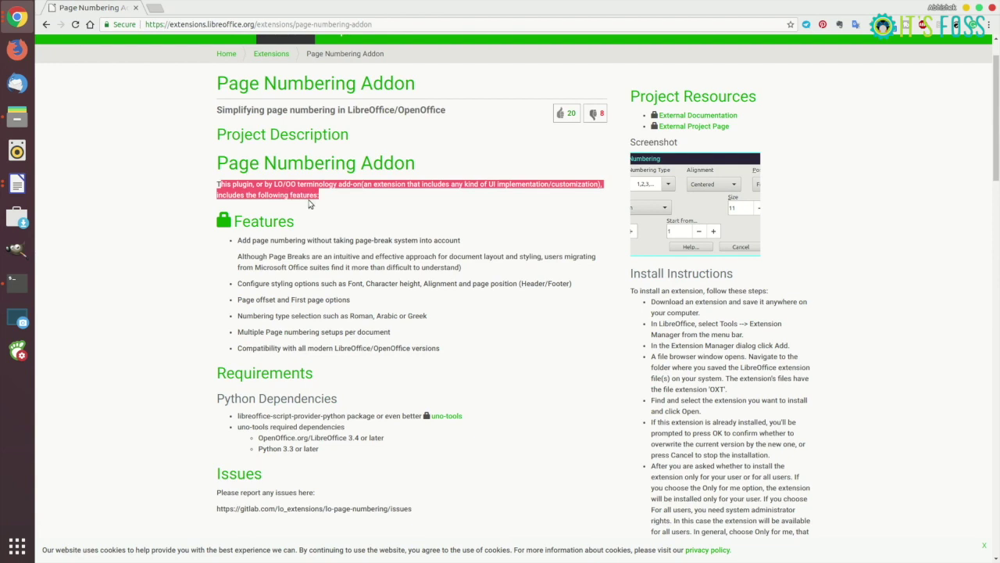
pyautogui.click(286, 248)
pyautogui.moveTo(242, 240); pyautogui.dragTo(466, 242)
pyautogui.moveTo(240, 256); pyautogui.dragTo(419, 350)
pyautogui.click(538, 346)
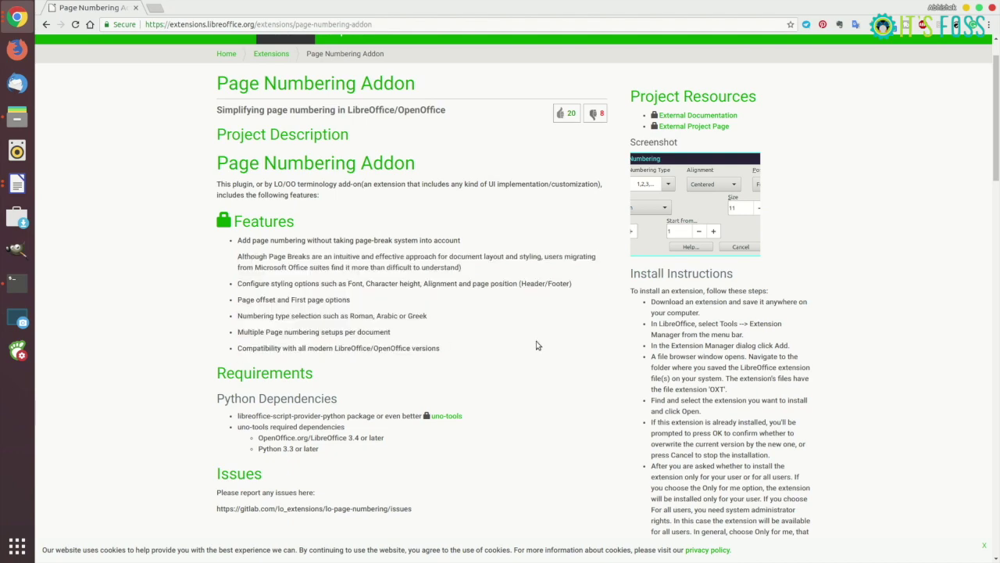
pyautogui.scroll(-10, 538, 346)
pyautogui.scroll(-9, 538, 345)
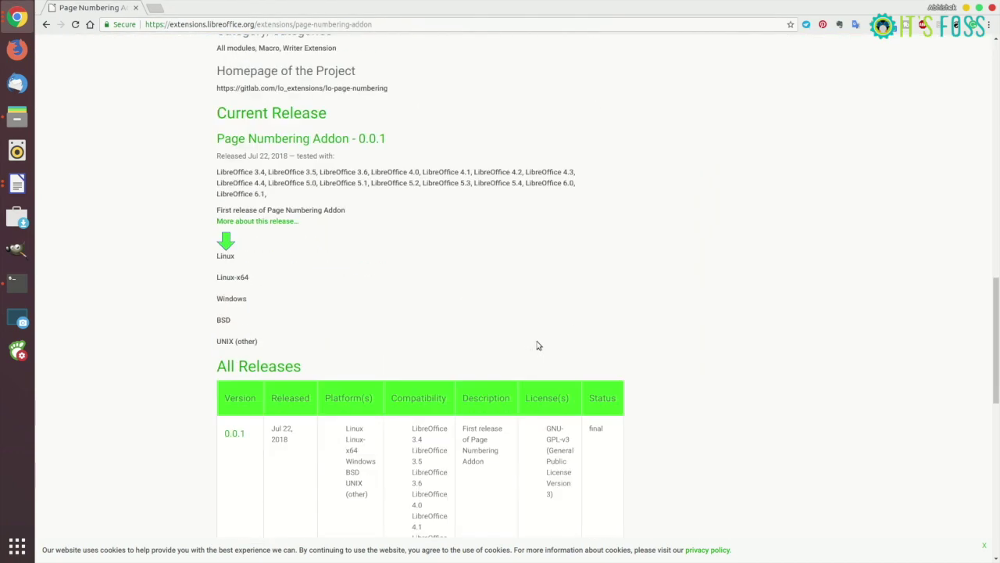
pyautogui.scroll(-3, 462, 418)
pyautogui.moveTo(412, 460); pyautogui.dragTo(422, 470)
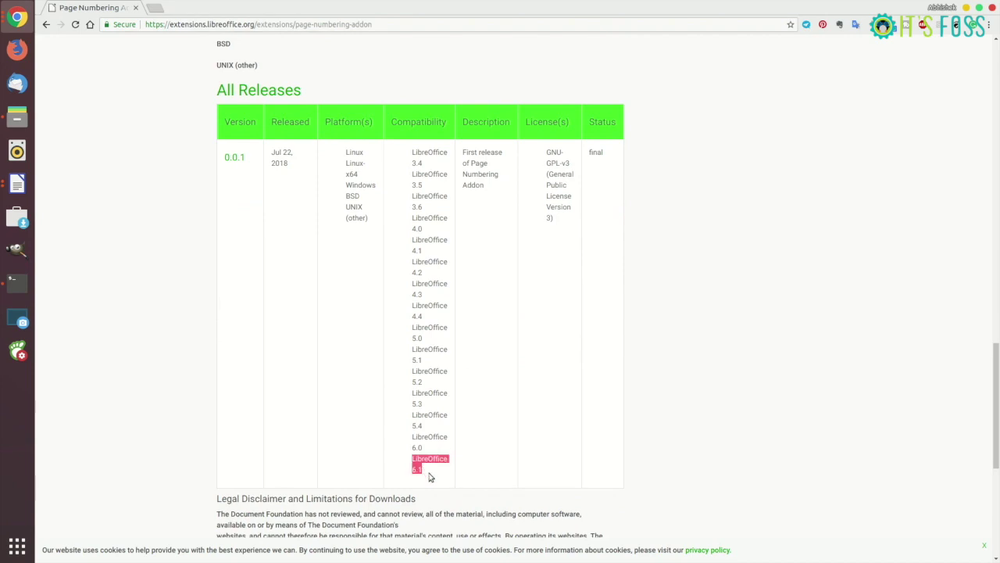
pyautogui.click(475, 433)
pyautogui.scroll(4, 476, 429)
pyautogui.scroll(1, 476, 428)
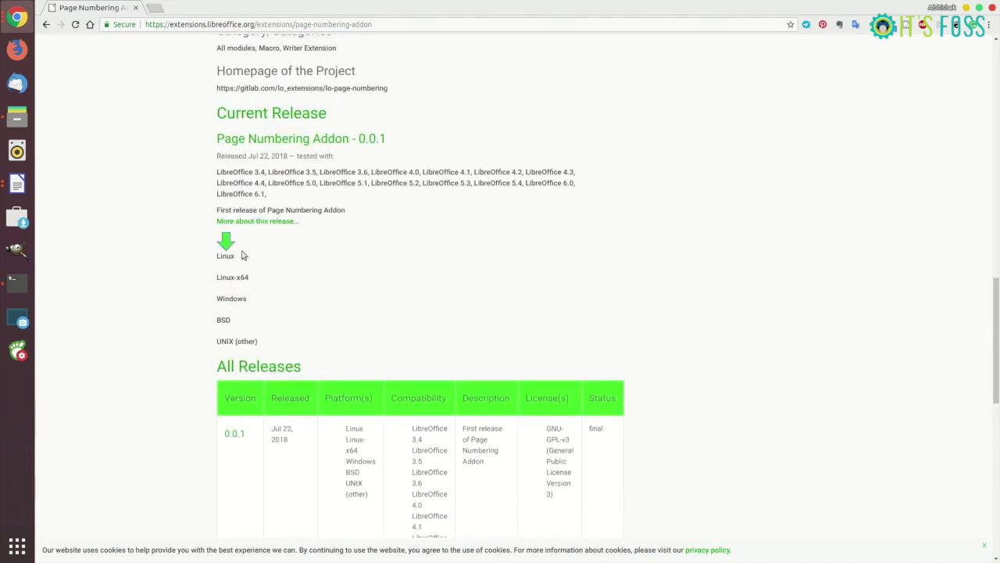
# Step: Download the Page Numbering Addon 0.0.1 extension file, keep it and start its installation in LibreOffice's Extension Manager
pyautogui.click(231, 246)
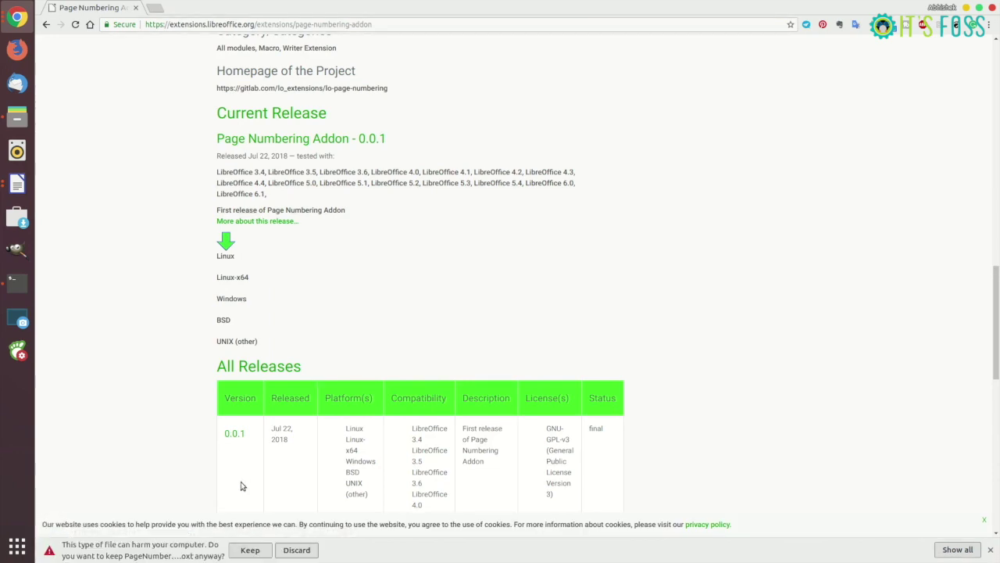
pyautogui.click(250, 549)
pyautogui.click(81, 551)
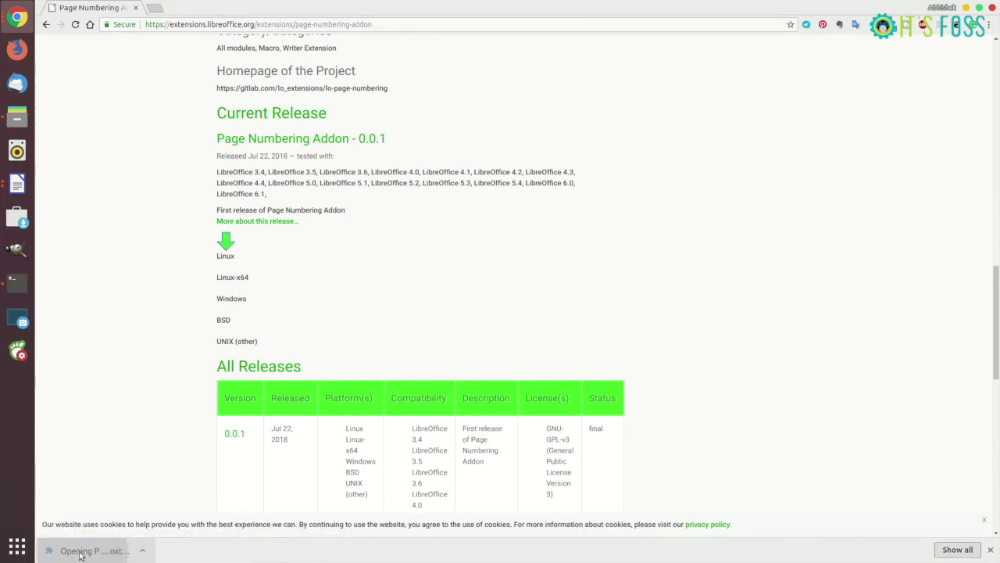
pyautogui.click(17, 184)
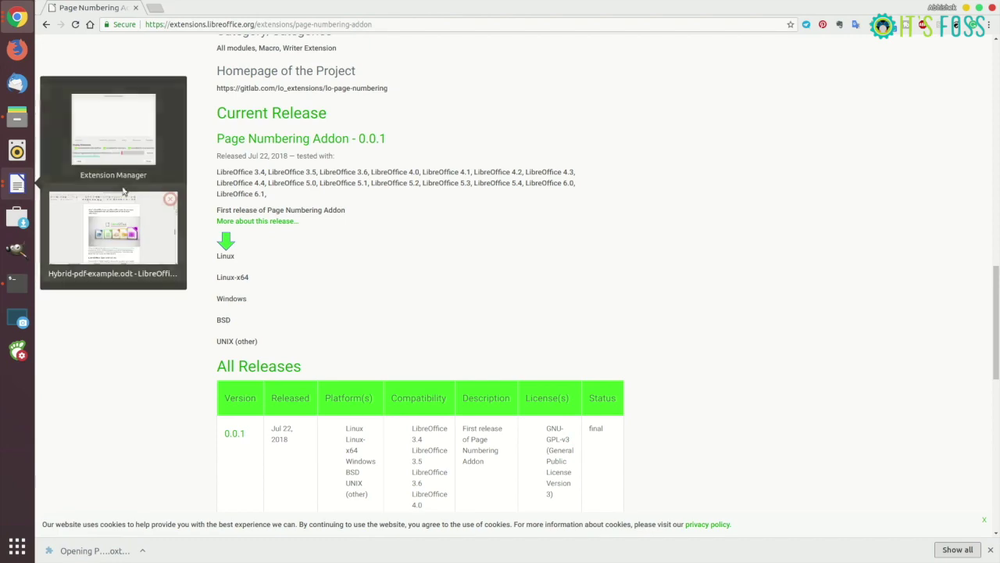
pyautogui.click(124, 143)
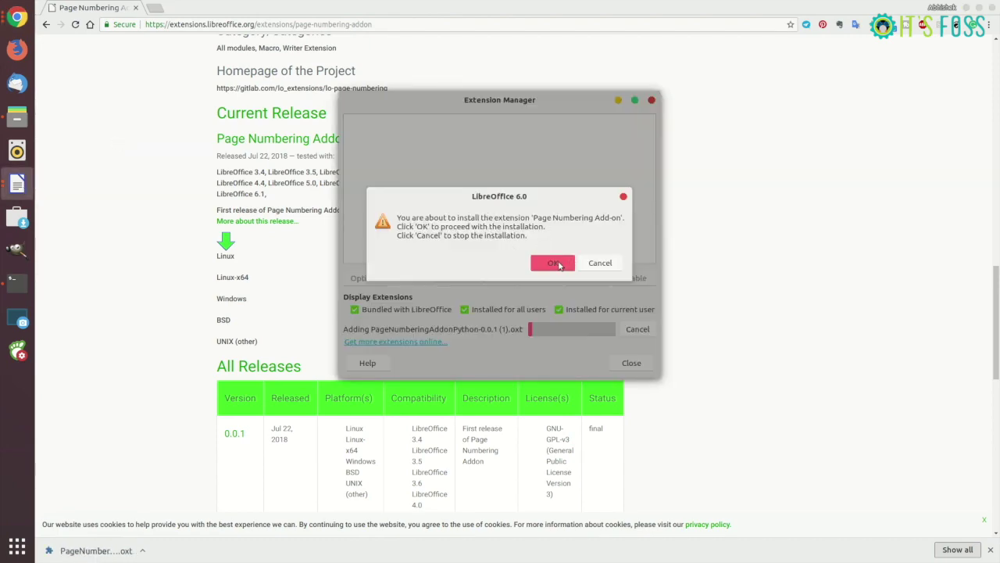